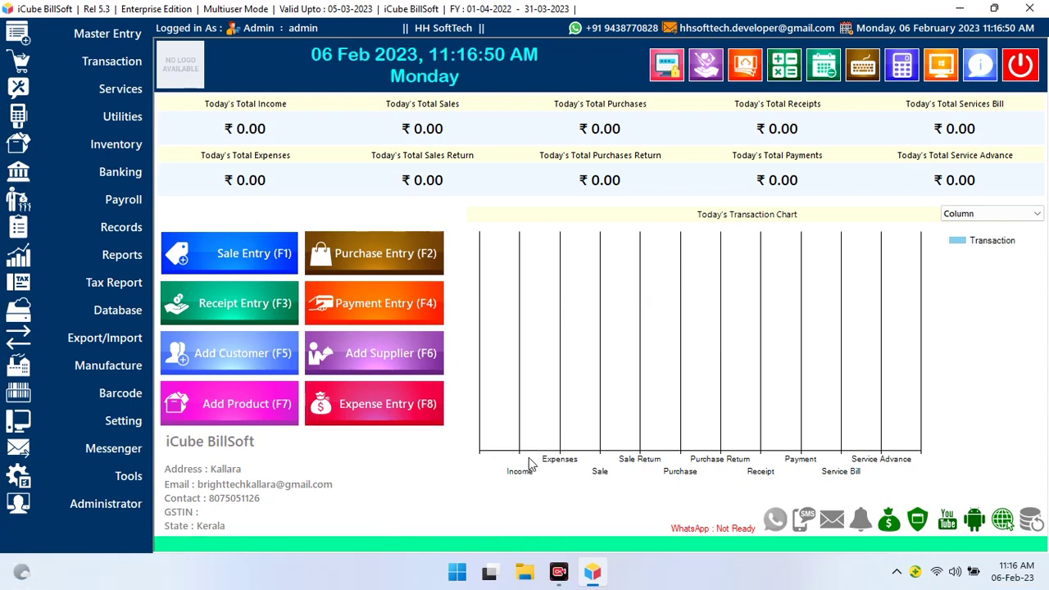
Add and save a new product category named "paste" in the Category master, and close the form
{"action": "left_click", "coordinate": [144, 37]}
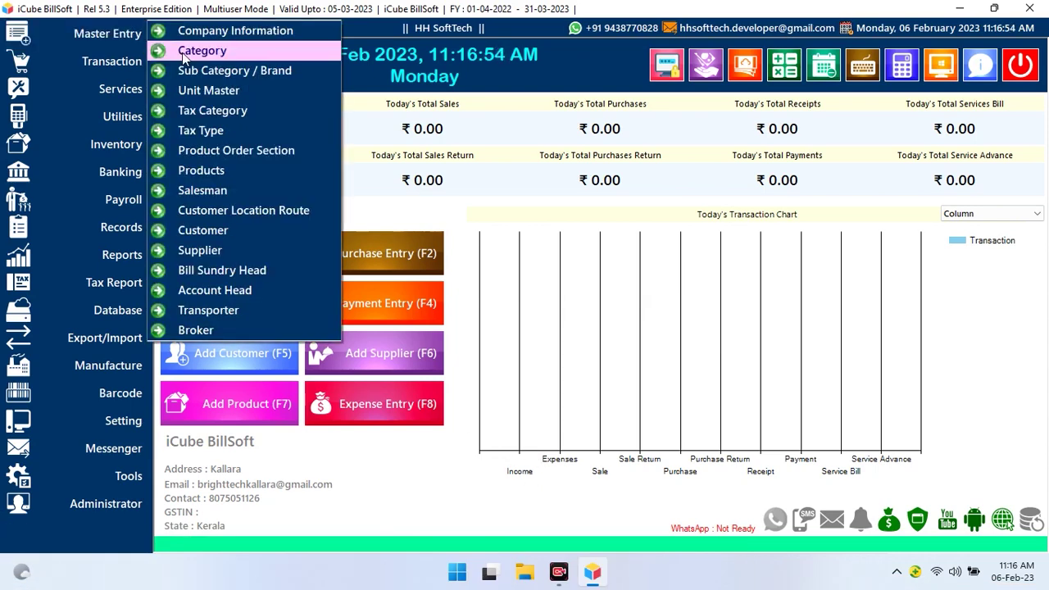
{"action": "left_click", "coordinate": [182, 53]}
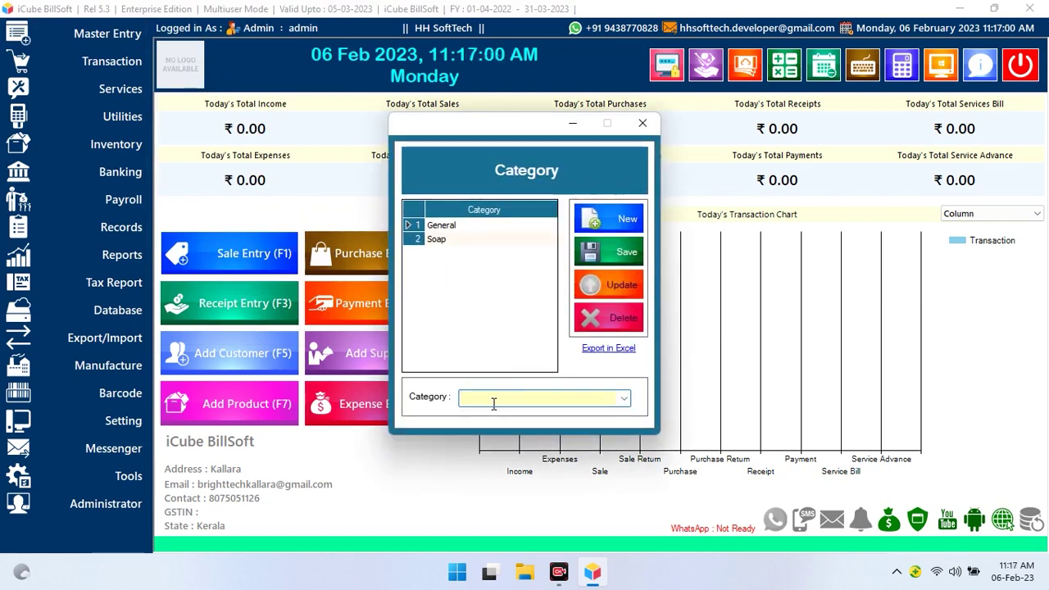
{"action": "type", "text": "pa"}
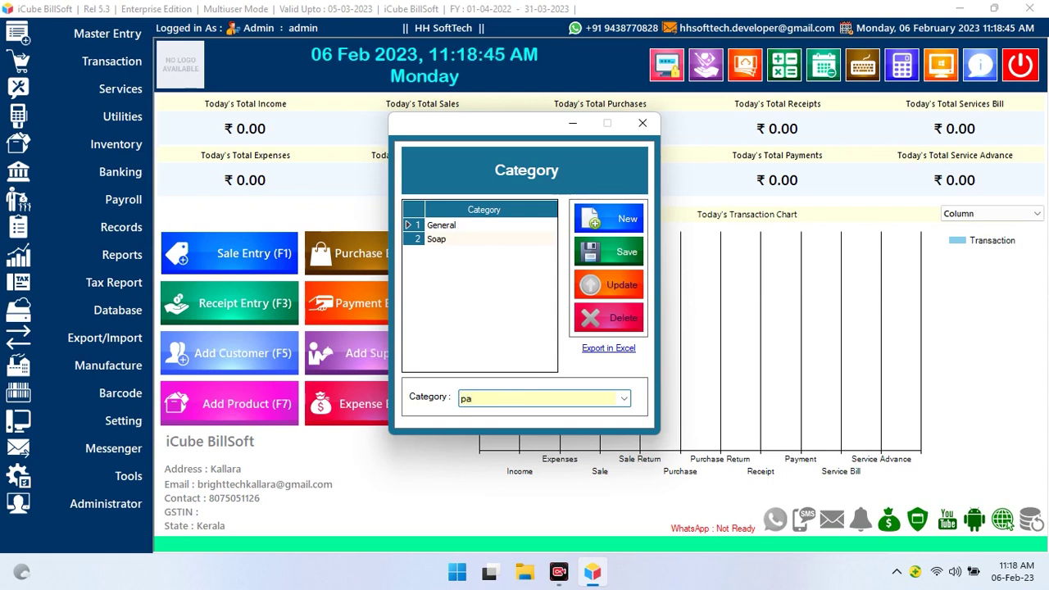
{"action": "type", "text": "ste"}
{"action": "left_click", "coordinate": [607, 256]}
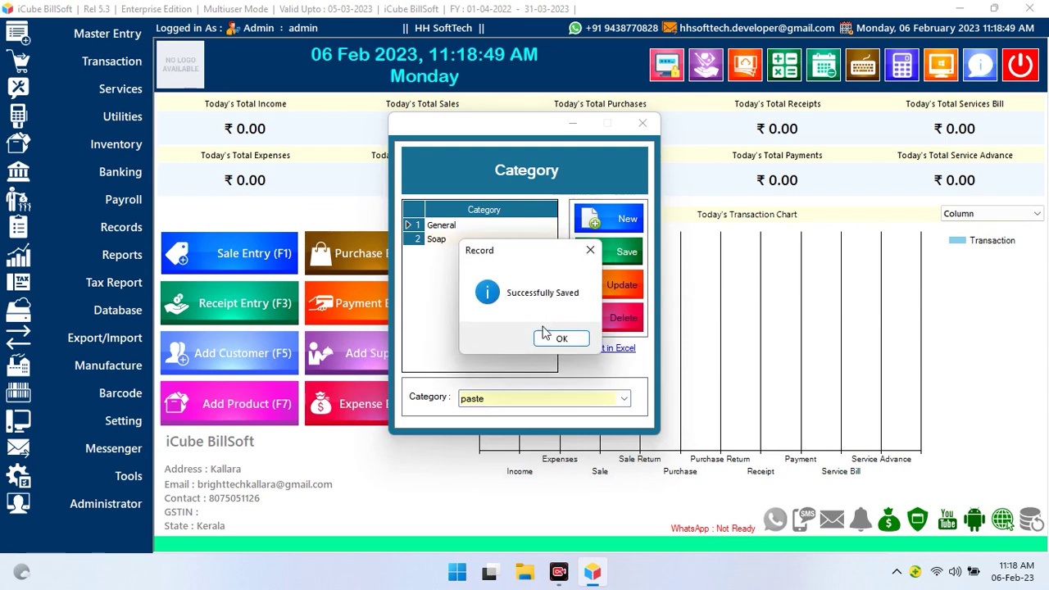
{"action": "left_click", "coordinate": [558, 340]}
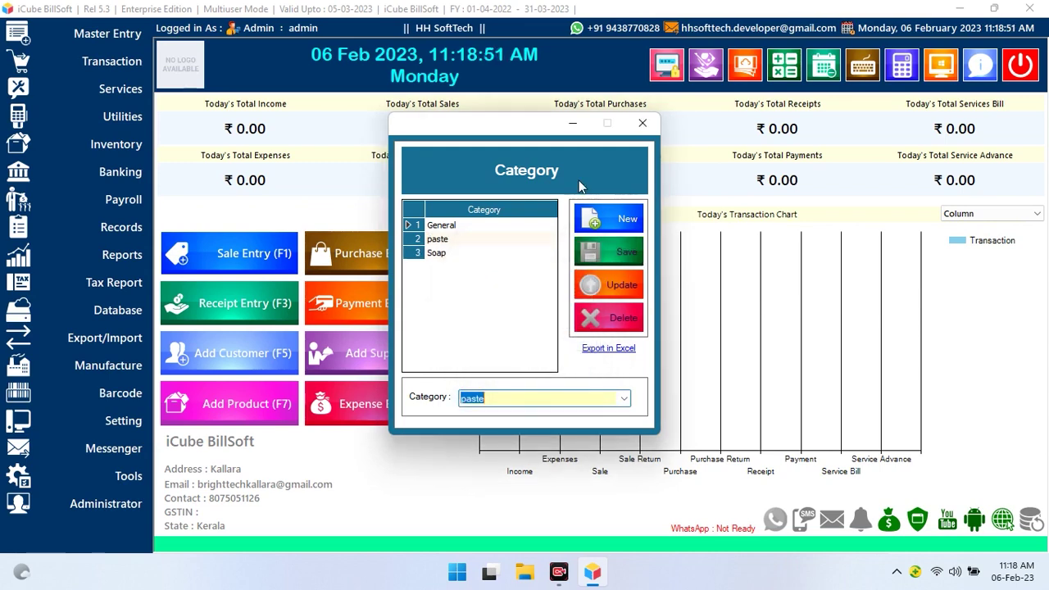
{"action": "left_click", "coordinate": [642, 124]}
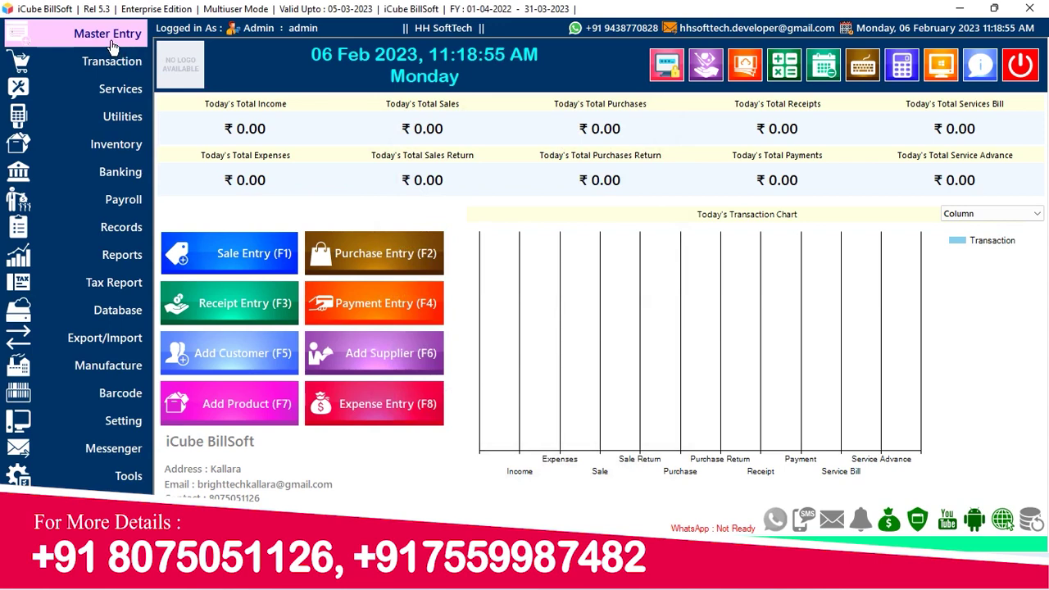
Add and save the sub category / brand "closeup" under the paste category, and close the form
{"action": "left_click", "coordinate": [113, 48]}
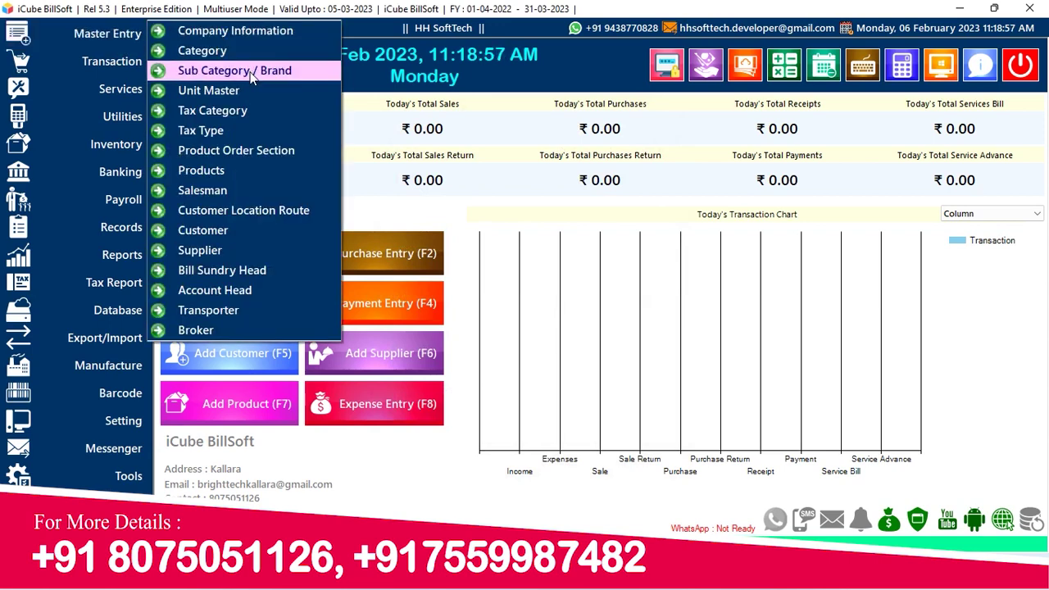
{"action": "left_click", "coordinate": [278, 72]}
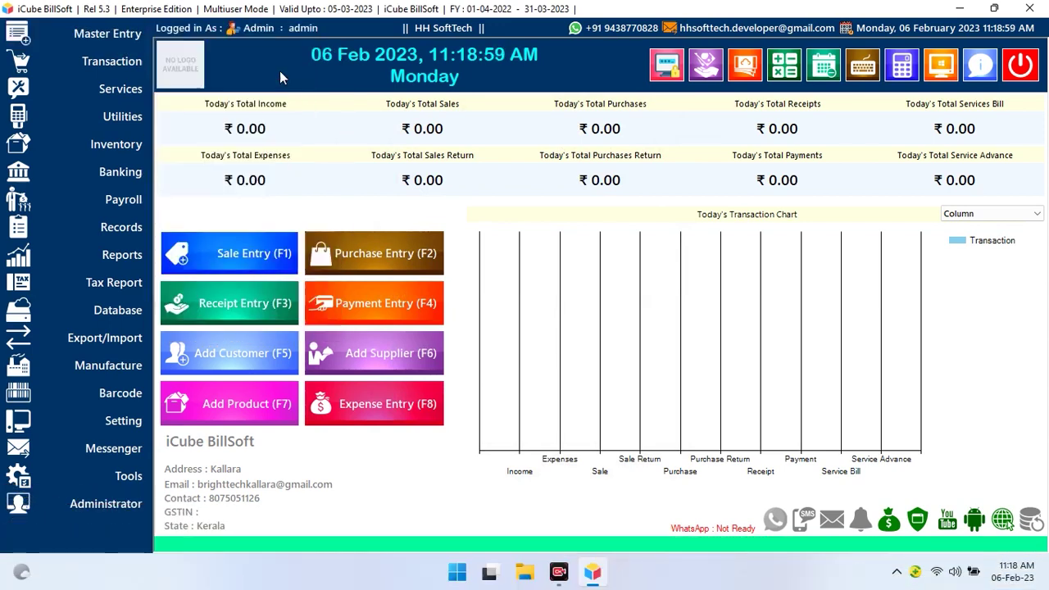
{"action": "type", "text": "clo"}
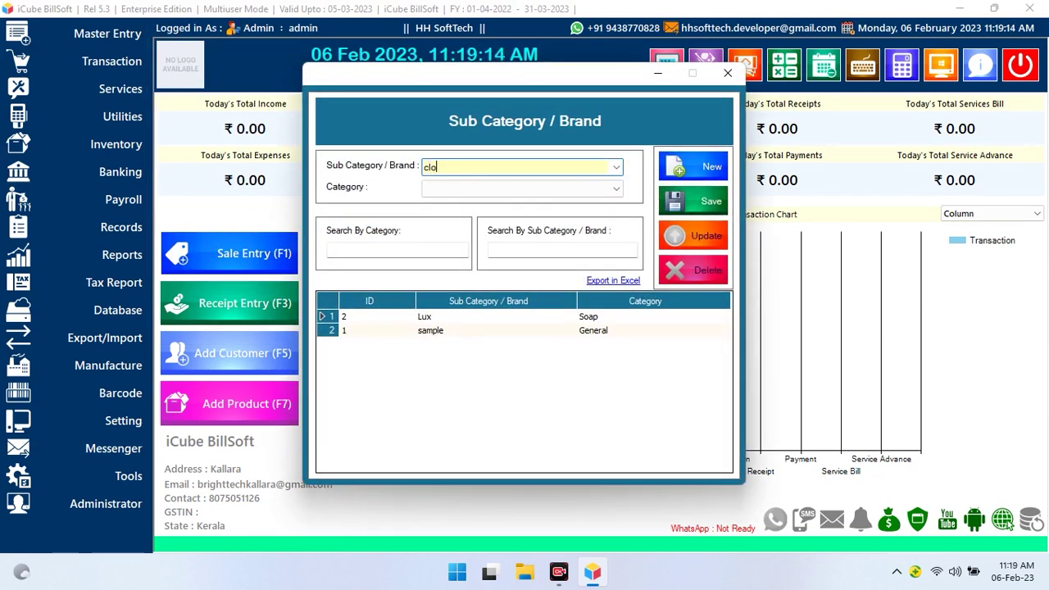
{"action": "type", "text": "seup"}
{"action": "left_click", "coordinate": [481, 189]}
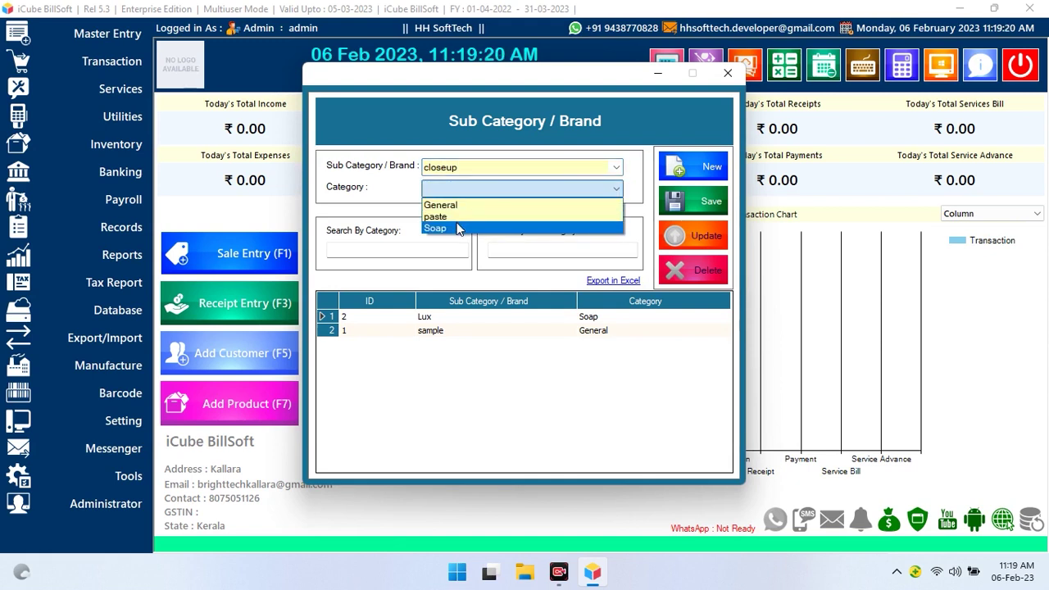
{"action": "left_click", "coordinate": [458, 217]}
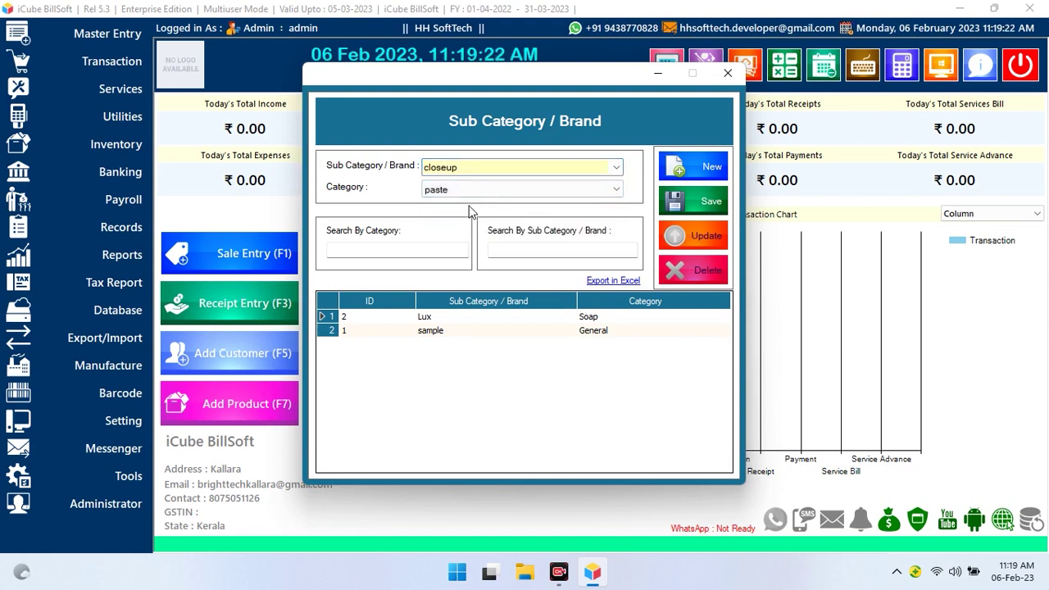
{"action": "left_click", "coordinate": [709, 201]}
{"action": "left_click", "coordinate": [579, 337]}
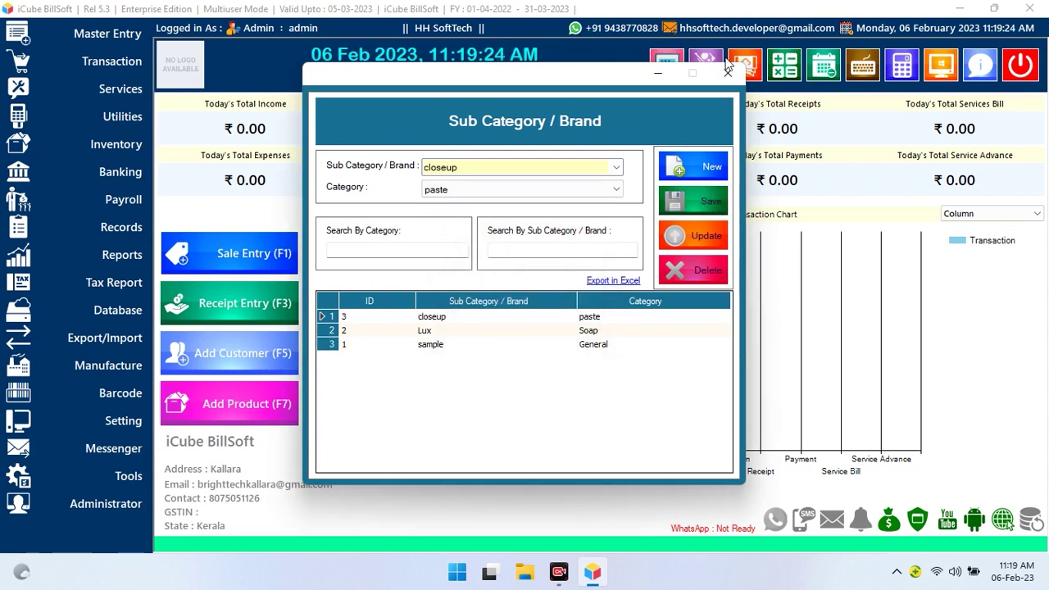
{"action": "left_click", "coordinate": [726, 72]}
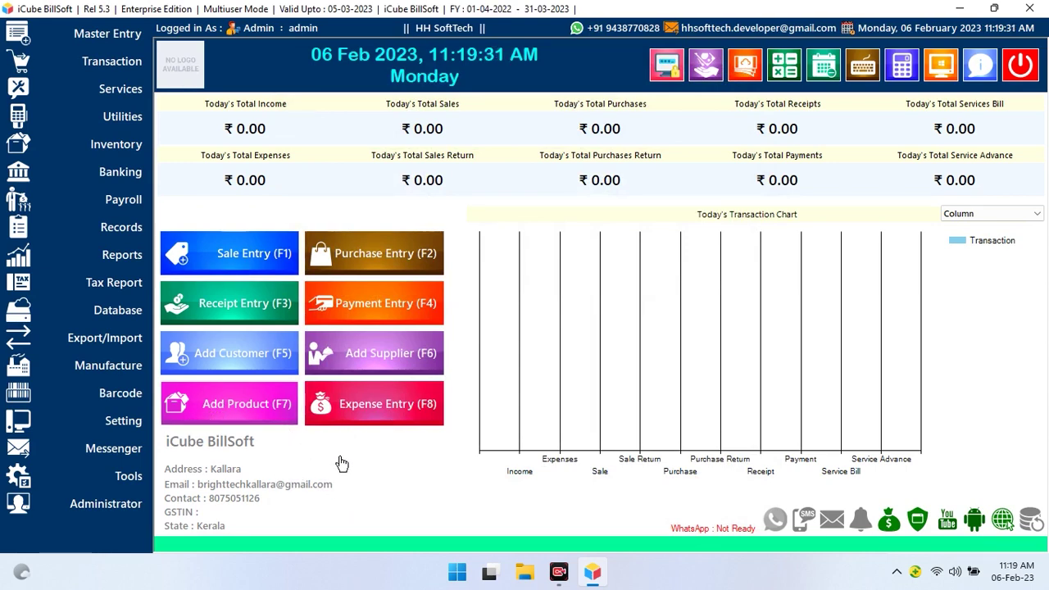
Start a new product entry and name the product "Tooth Paste Closeup 20gm"
{"action": "key", "text": "F7"}
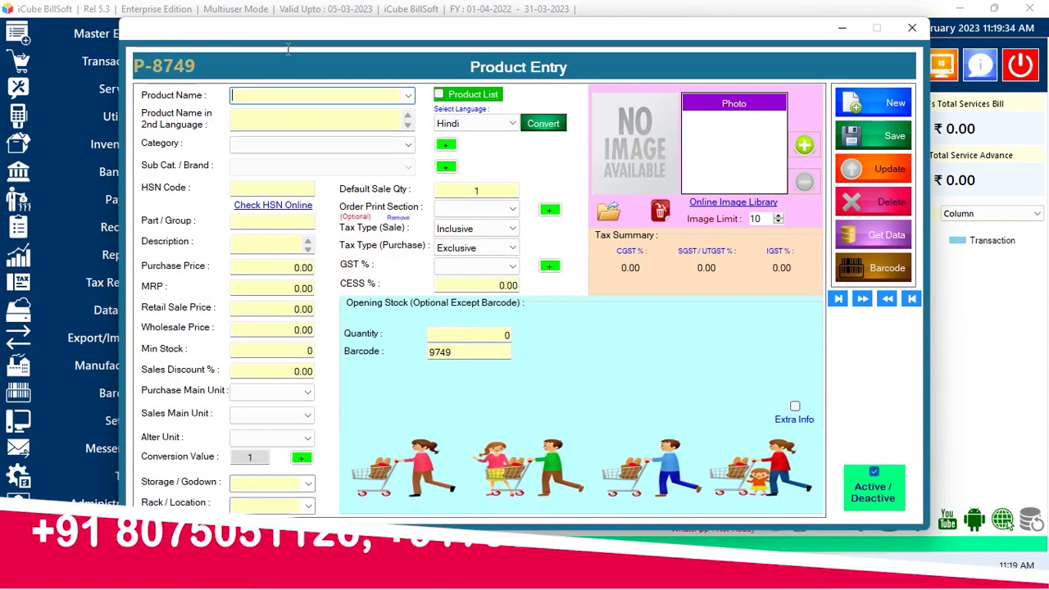
{"action": "left_click_drag", "start_coordinate": [461, 38], "coordinate": [476, 31]}
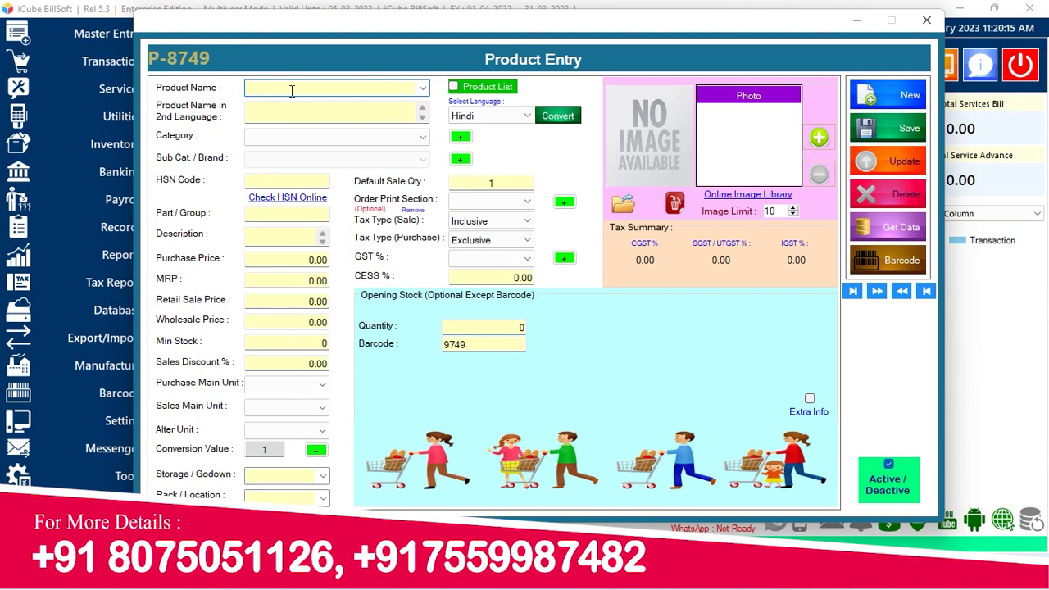
{"action": "type", "text": "To"}
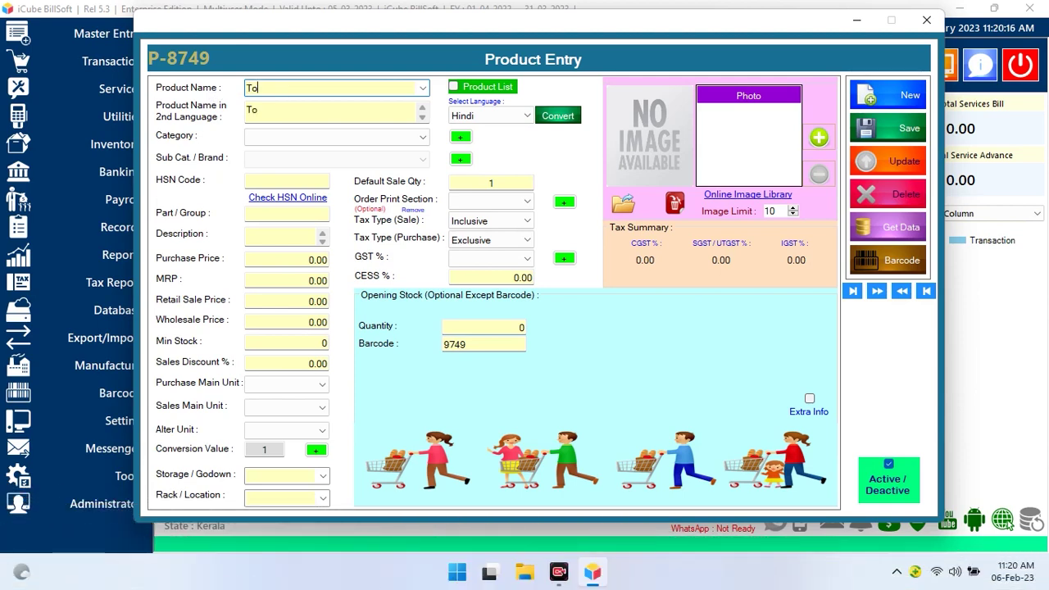
{"action": "type", "text": "oth"}
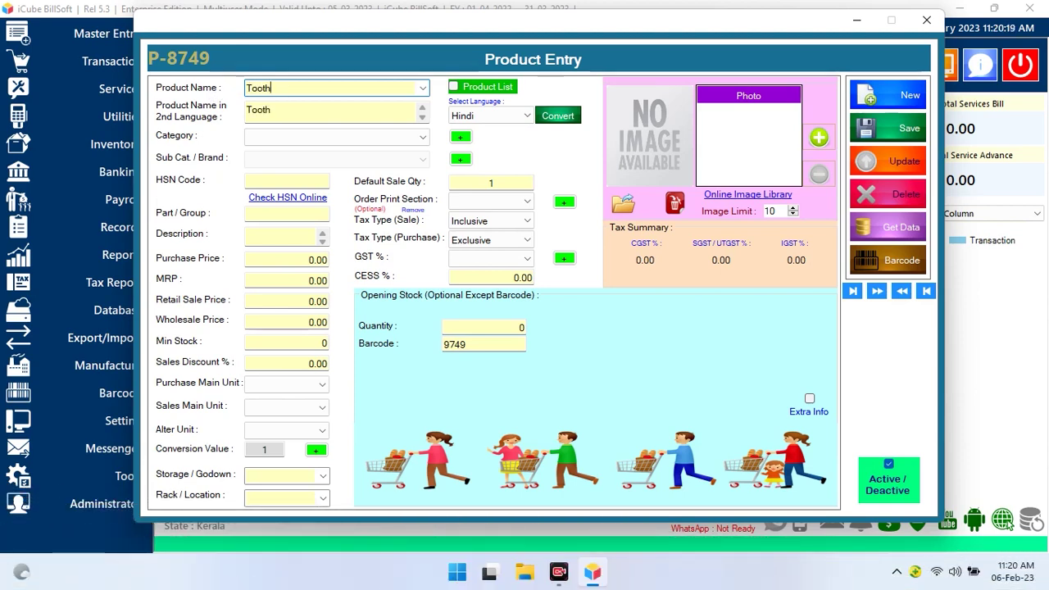
{"action": "type", "text": " Pas"}
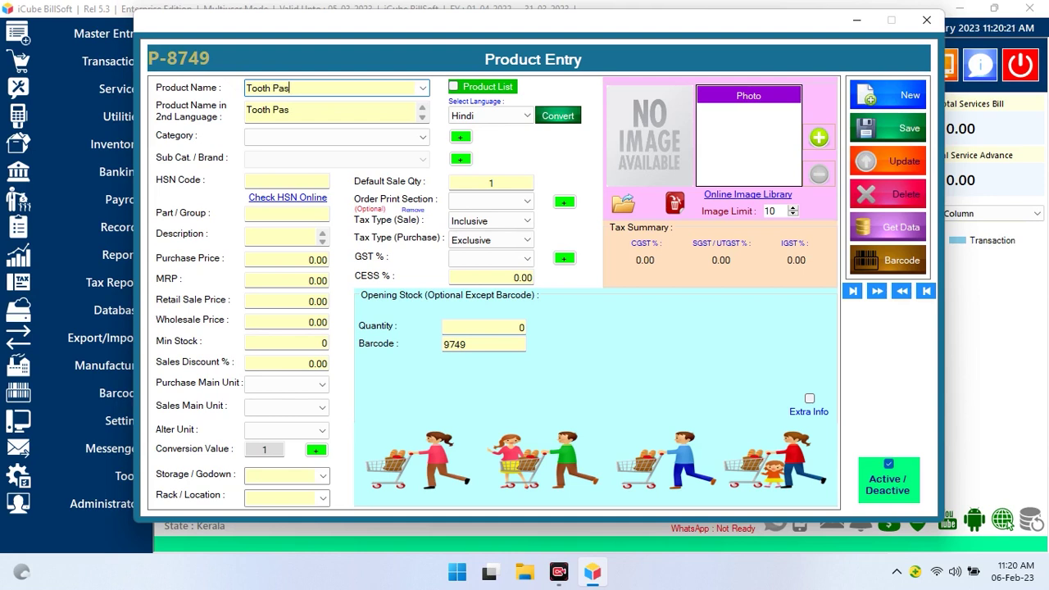
{"action": "type", "text": "te C"}
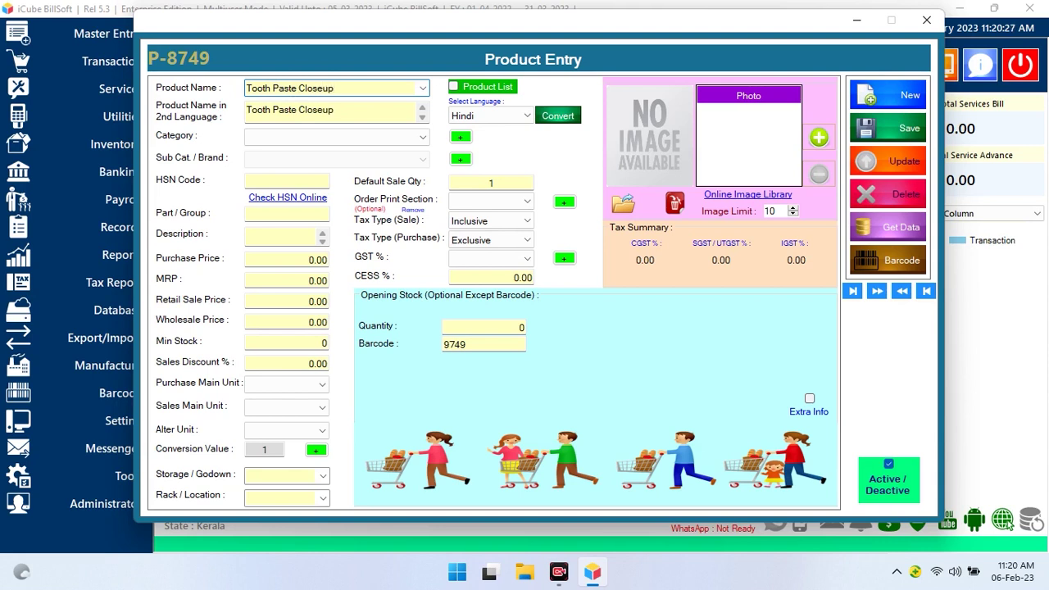
{"action": "type", "text": "loseup 20gm"}
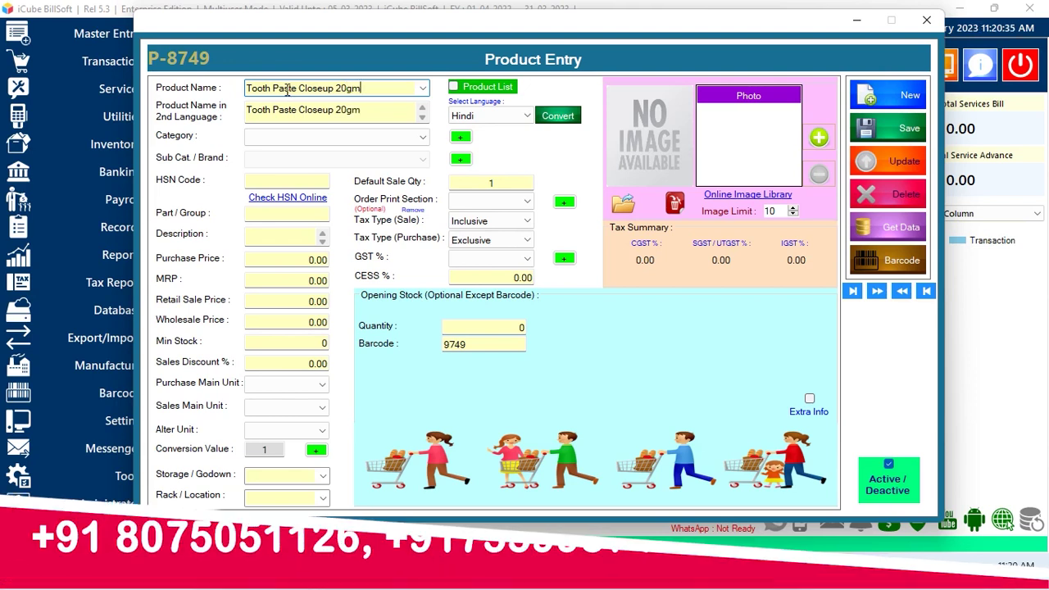
{"action": "key", "text": "Return"}
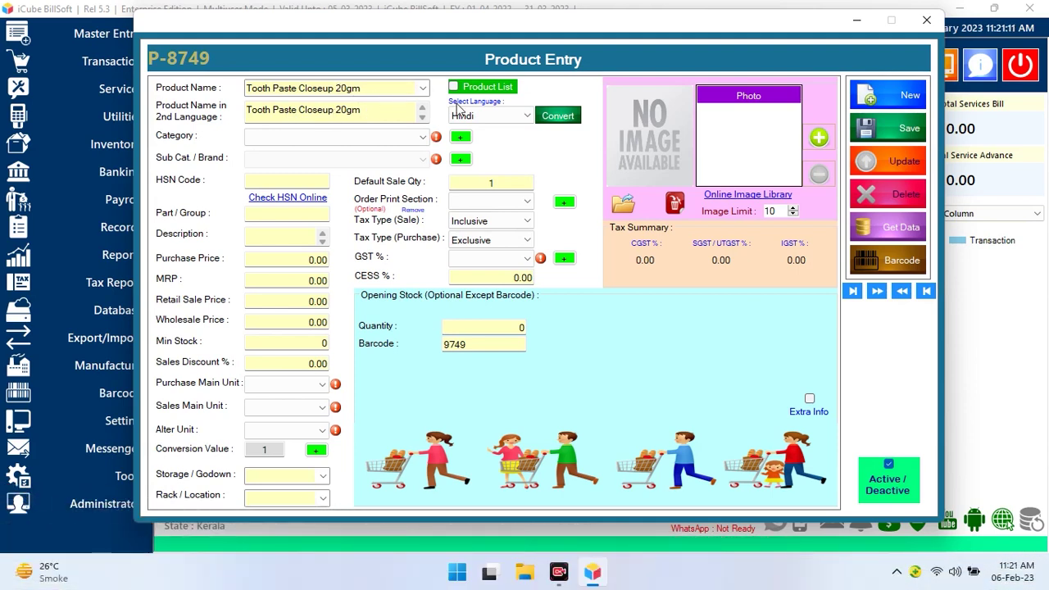
Try converting the product's second-language name to Hindi and to Malayalam
{"action": "left_click", "coordinate": [499, 117]}
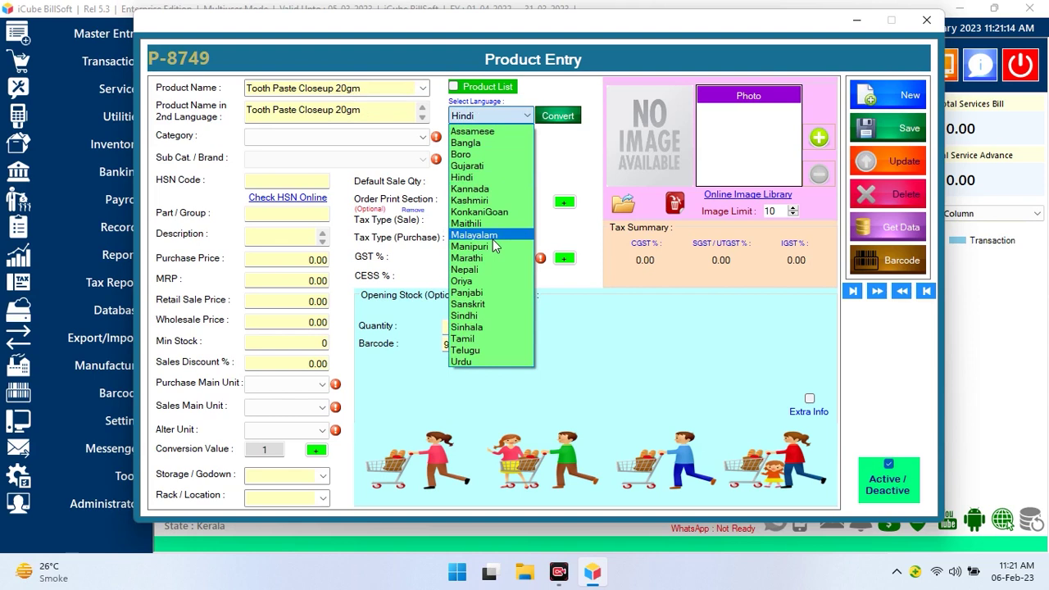
{"action": "left_click", "coordinate": [558, 119]}
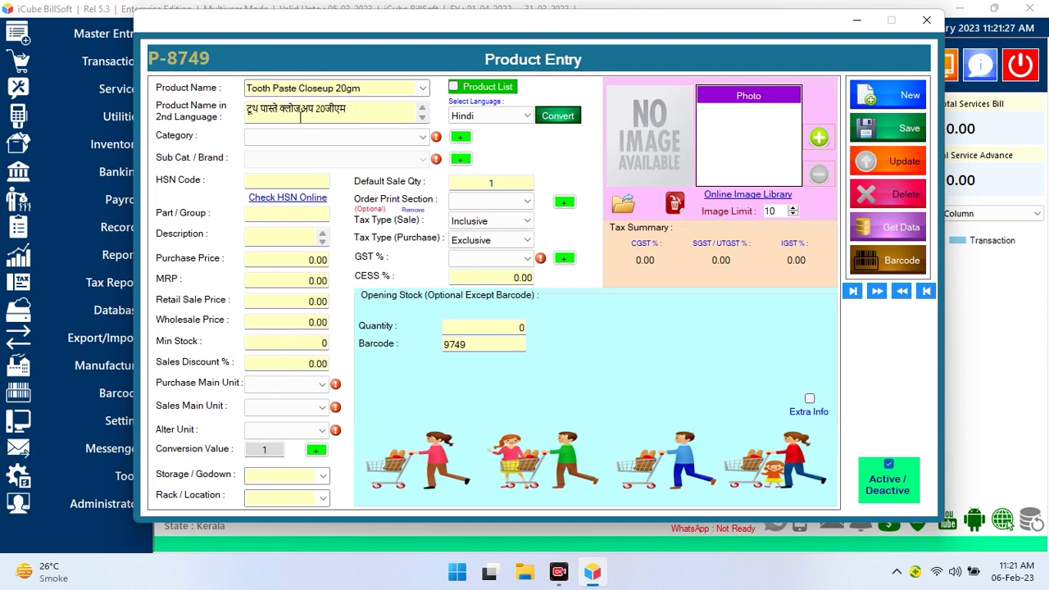
{"action": "left_click", "coordinate": [527, 116]}
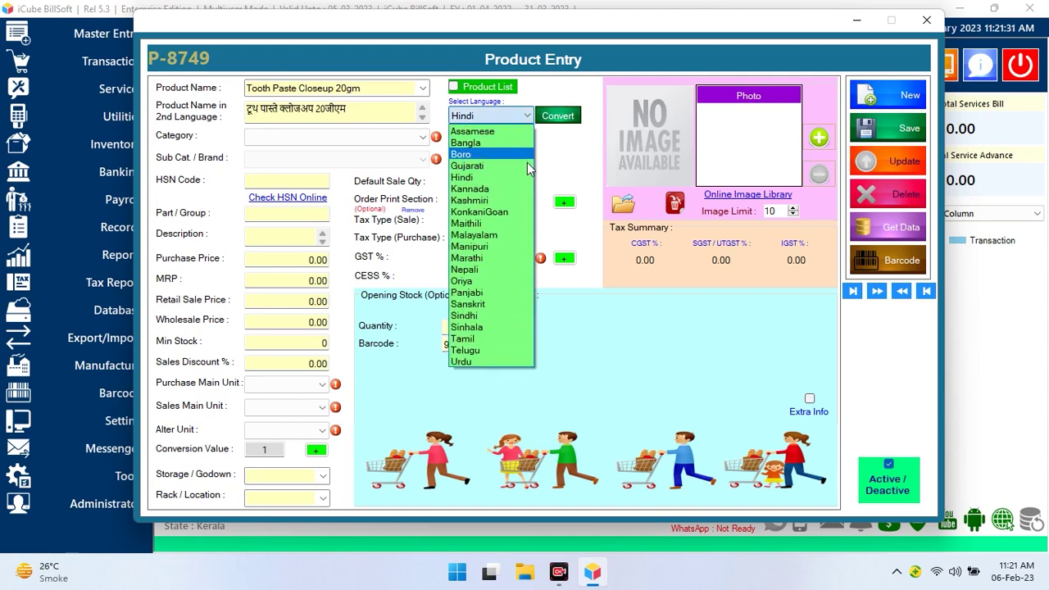
{"action": "left_click", "coordinate": [508, 235]}
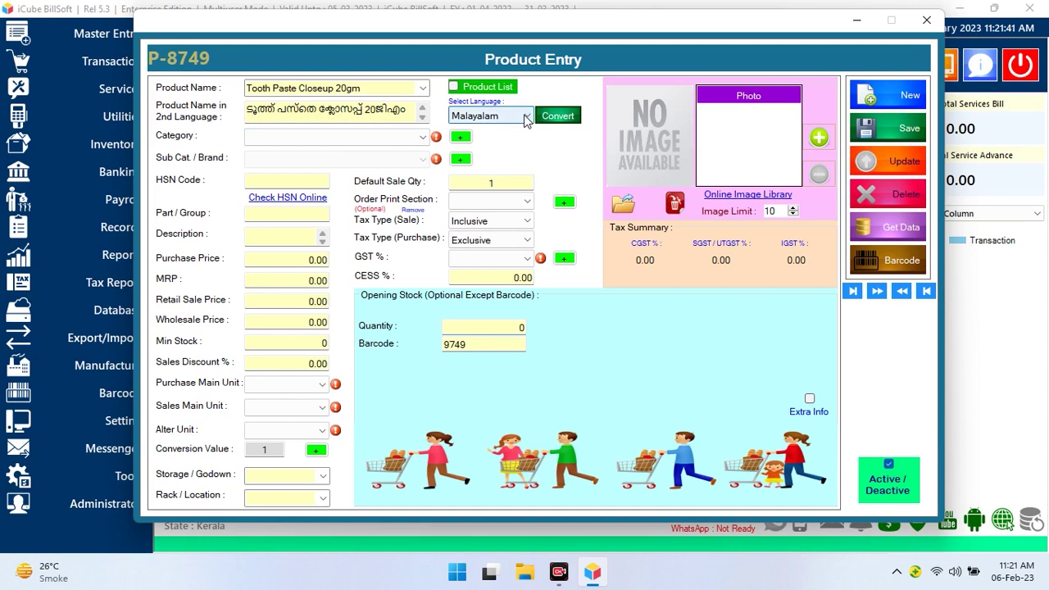
Select Hindi as the second language and convert the product's second-language name to it
{"action": "left_click", "coordinate": [524, 117]}
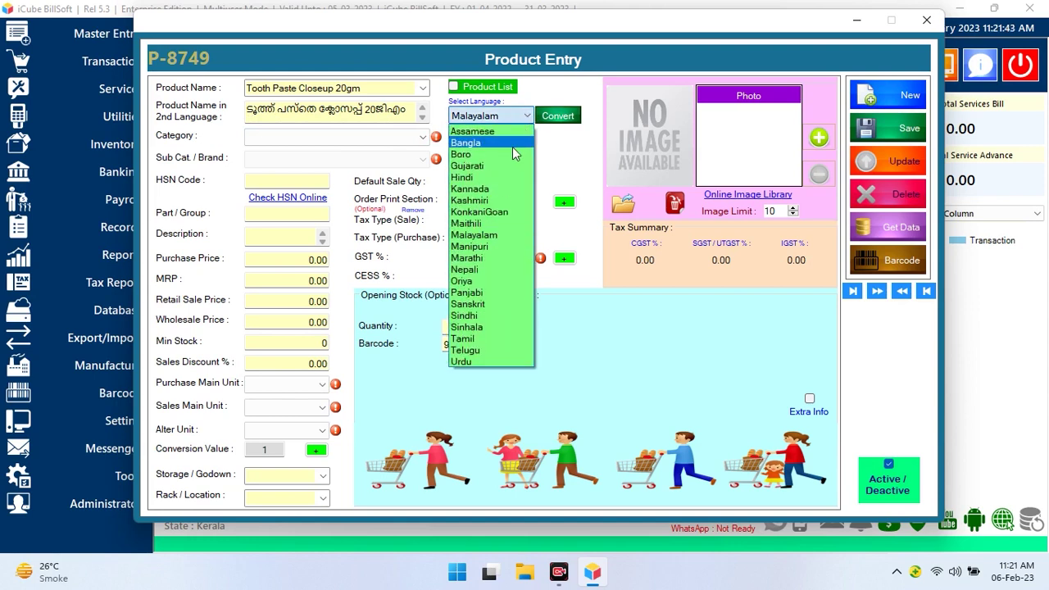
{"action": "left_click", "coordinate": [495, 177]}
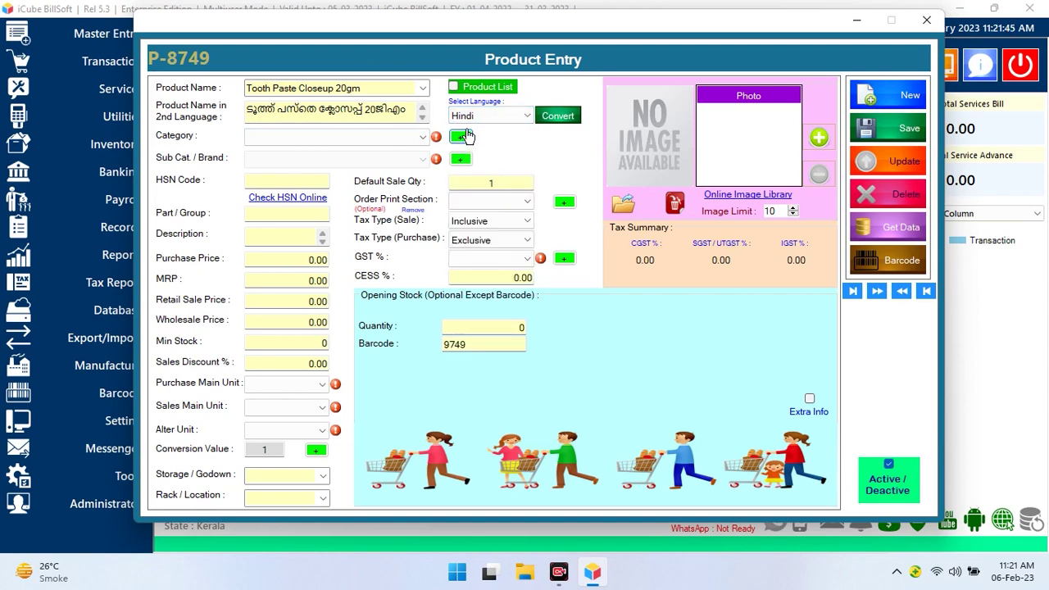
{"action": "left_click", "coordinate": [541, 121]}
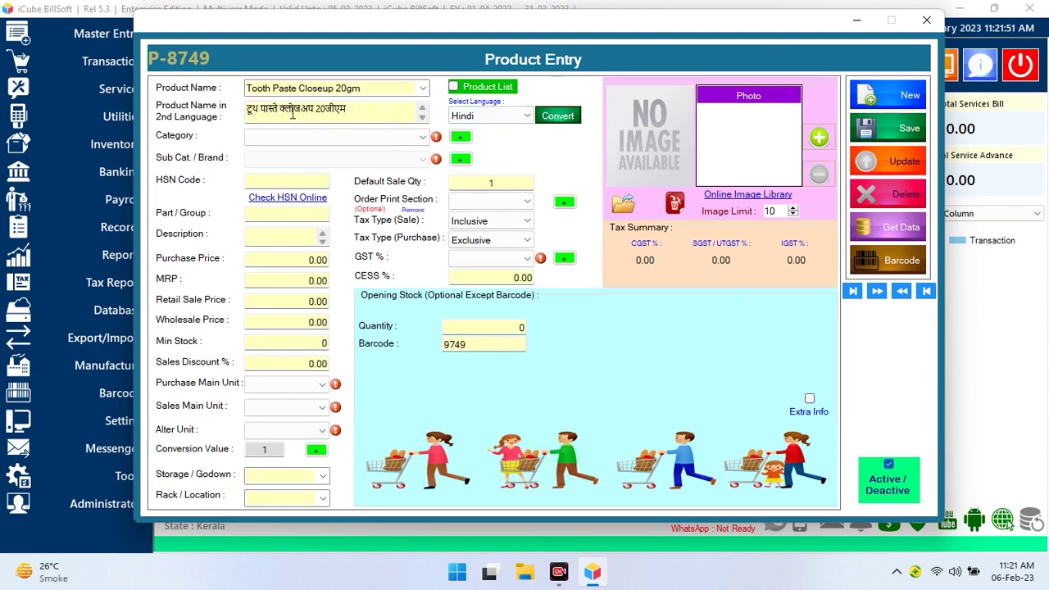
Assign the product to the paste category and the closeup sub category / brand
{"action": "key", "text": "Tab"}
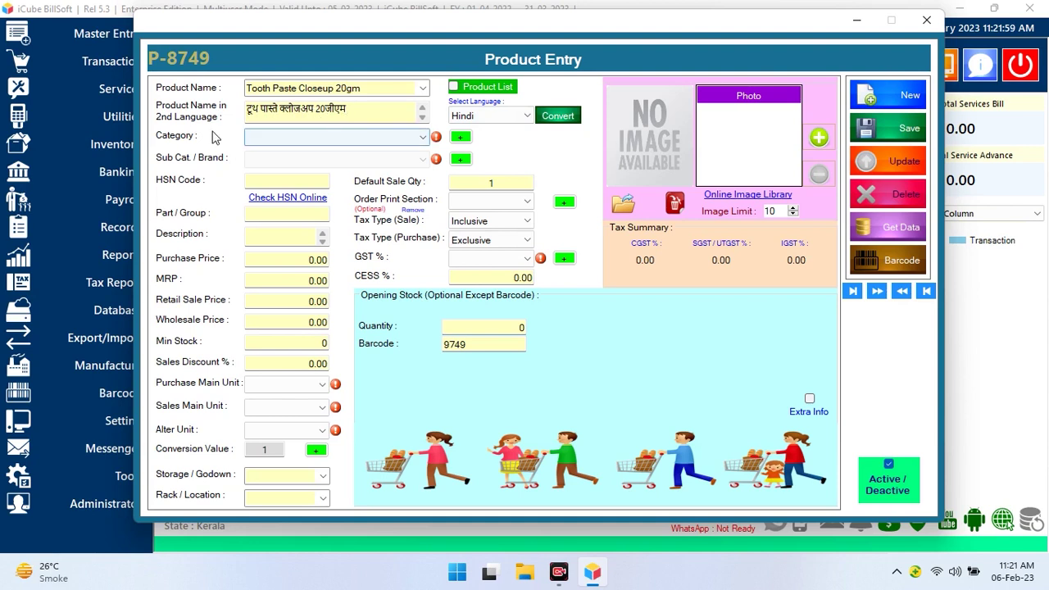
{"action": "left_click", "coordinate": [259, 137]}
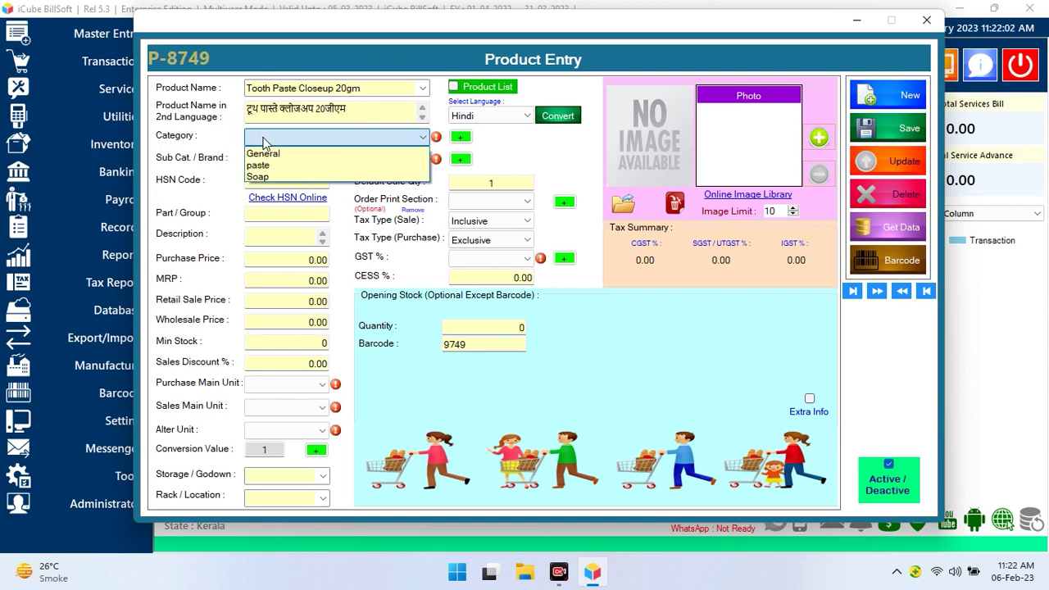
{"action": "left_click", "coordinate": [264, 166]}
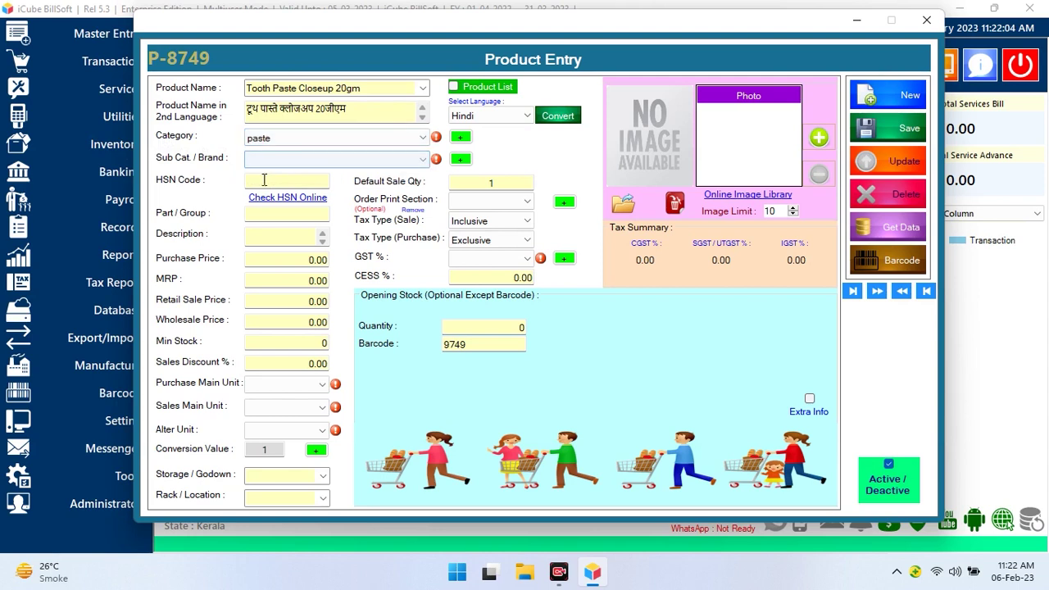
{"action": "left_click", "coordinate": [264, 168]}
{"action": "left_click", "coordinate": [266, 172]}
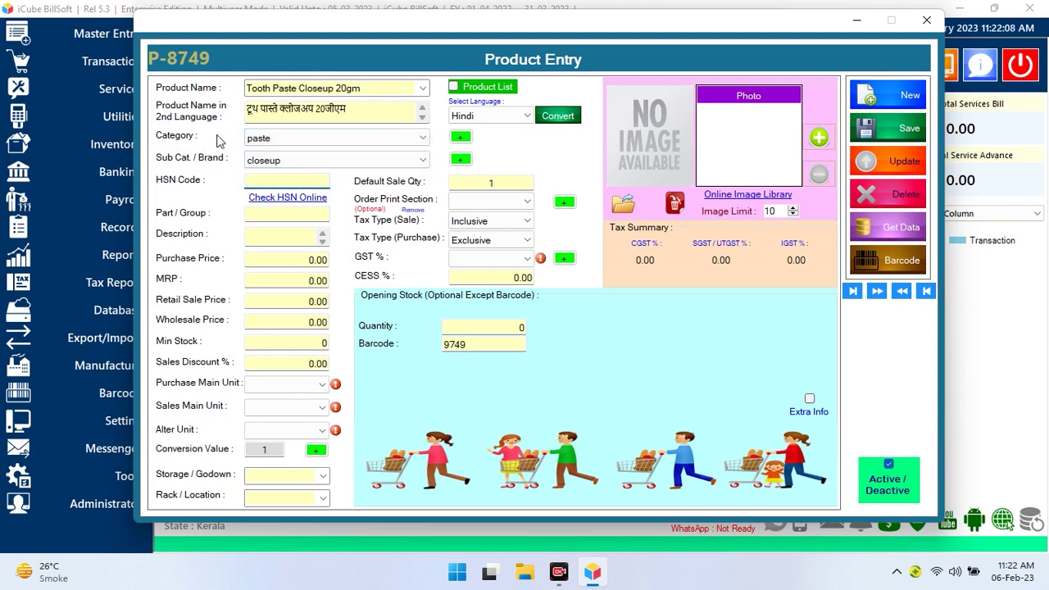
Set the product's HSN code to 1012, skip Part / Group and go to the Description field
{"action": "type", "text": "1012"}
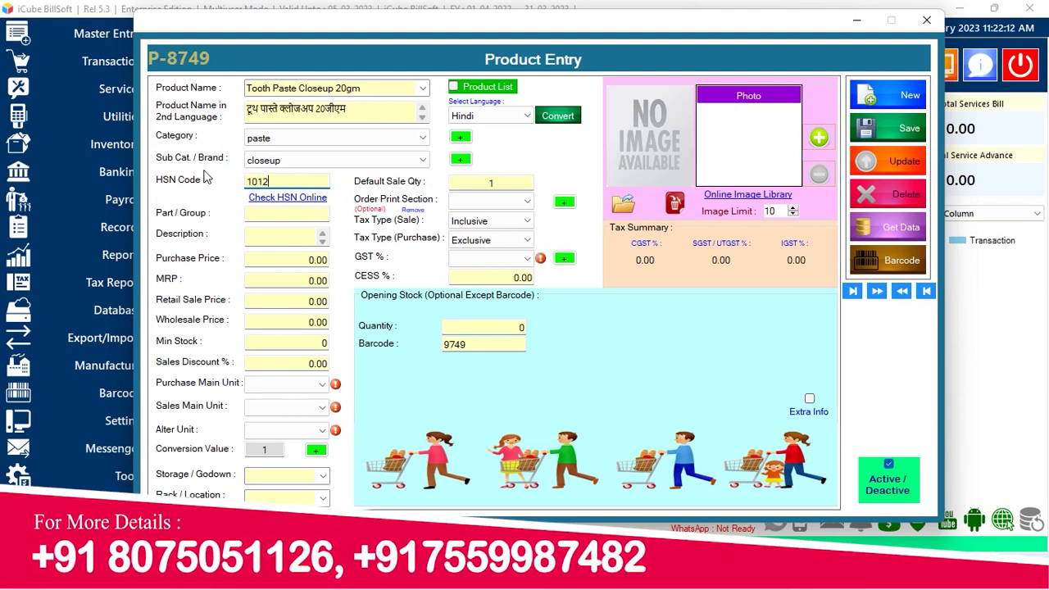
{"action": "key", "text": "Return"}
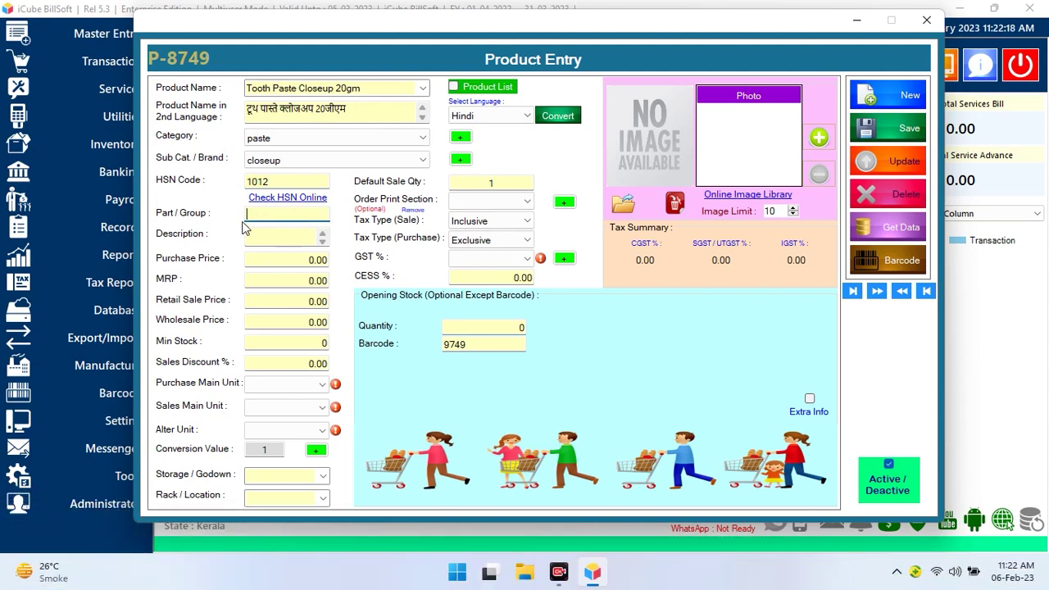
{"action": "left_click", "coordinate": [265, 237]}
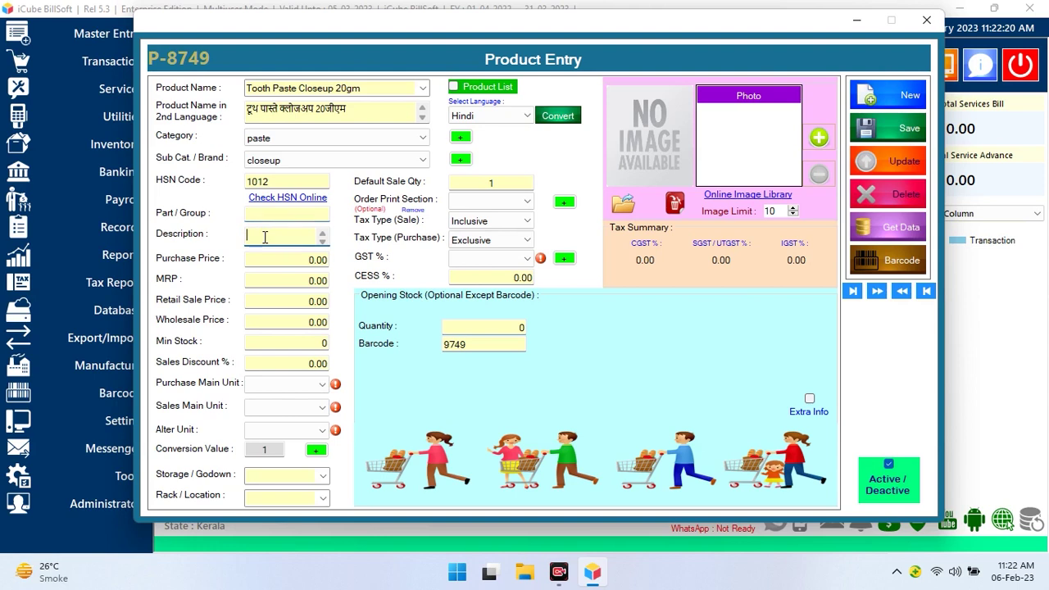
Set the product's purchase price to 15, MRP to 20, retail sale price to 20 and wholesale price to 18
{"action": "left_click", "coordinate": [253, 257]}
{"action": "type", "text": "15"}
{"action": "left_click", "coordinate": [286, 279]}
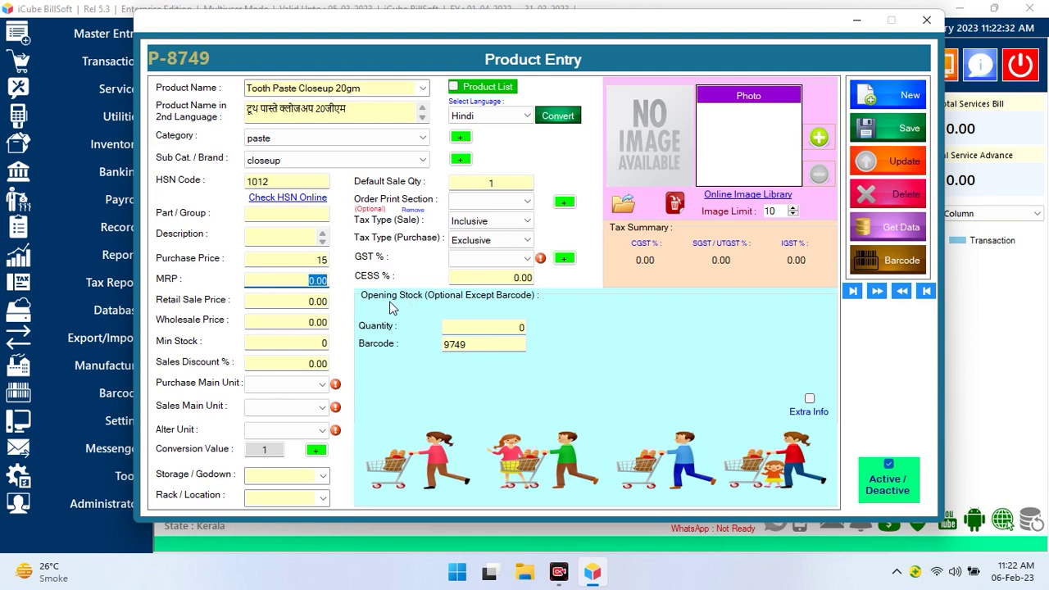
{"action": "type", "text": "20"}
{"action": "left_click", "coordinate": [301, 303]}
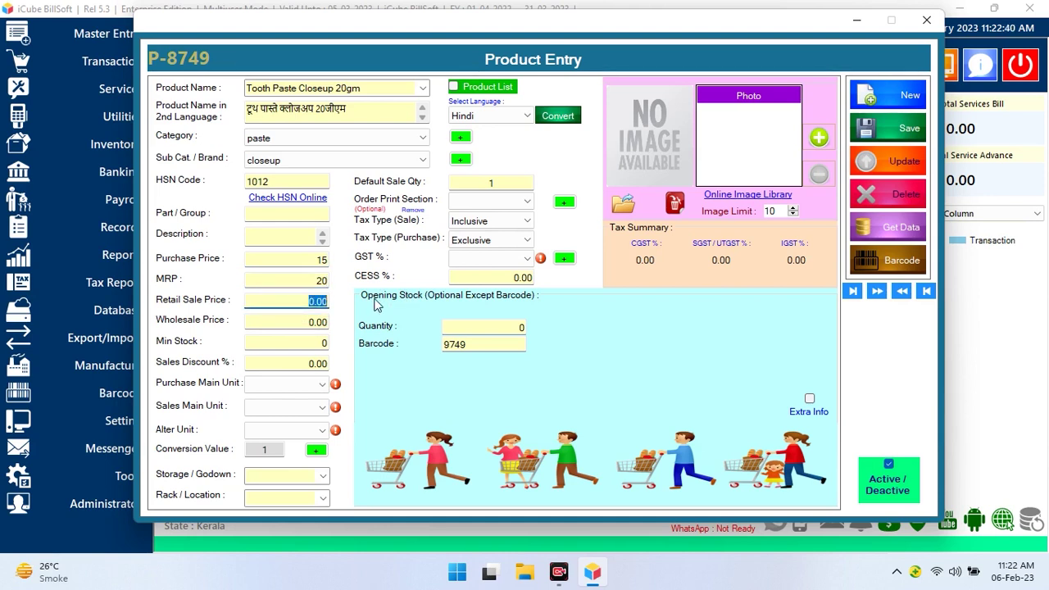
{"action": "type", "text": "20"}
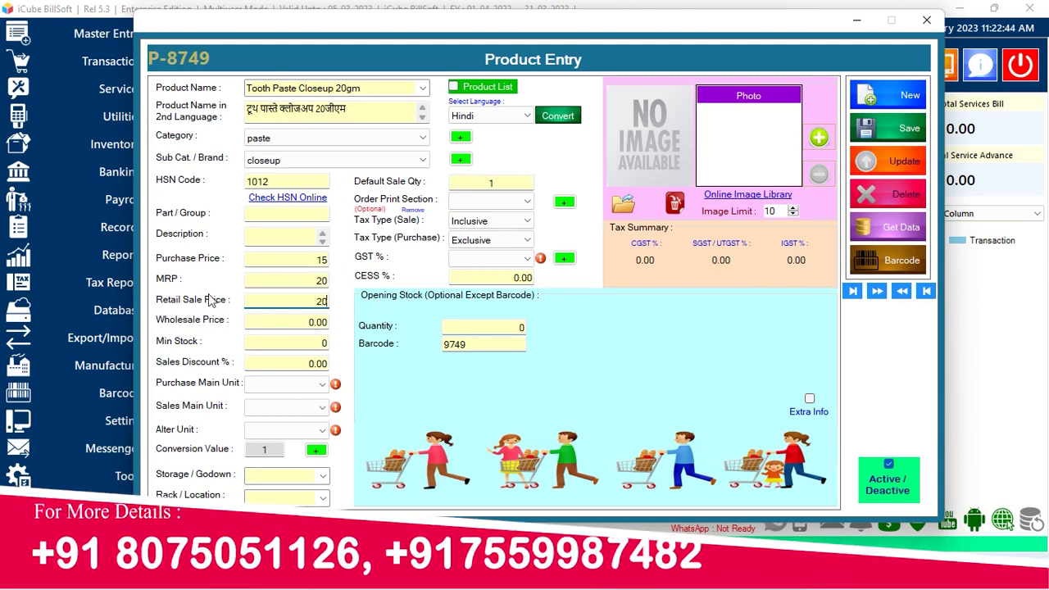
{"action": "left_click", "coordinate": [283, 320]}
{"action": "type", "text": "18"}
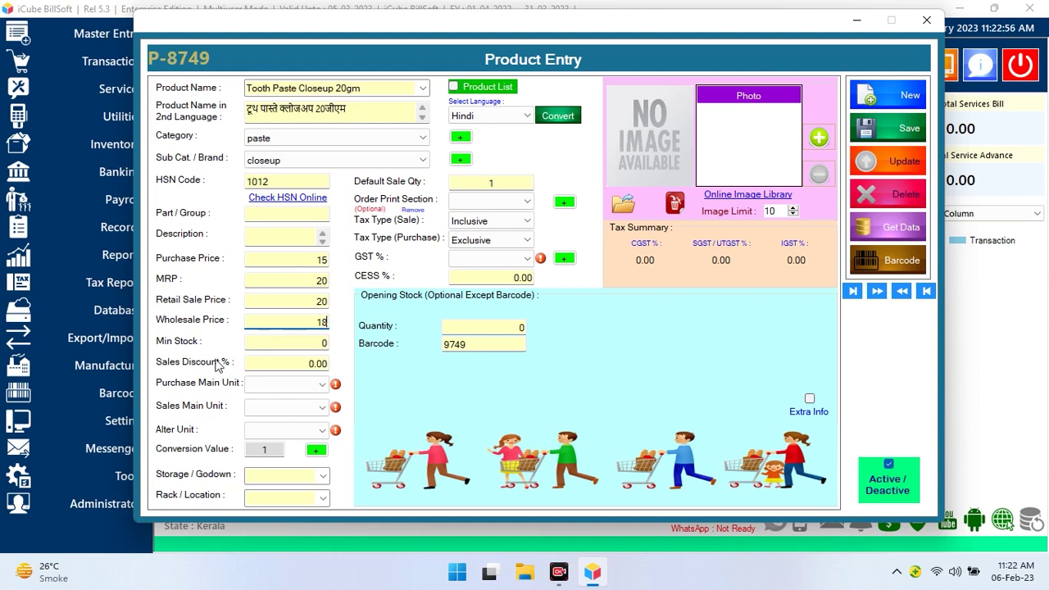
Set the minimum stock to 5 and choose NOS as the purchase main, sales main and alter unit
{"action": "key", "text": "Return"}
{"action": "left_click", "coordinate": [271, 362]}
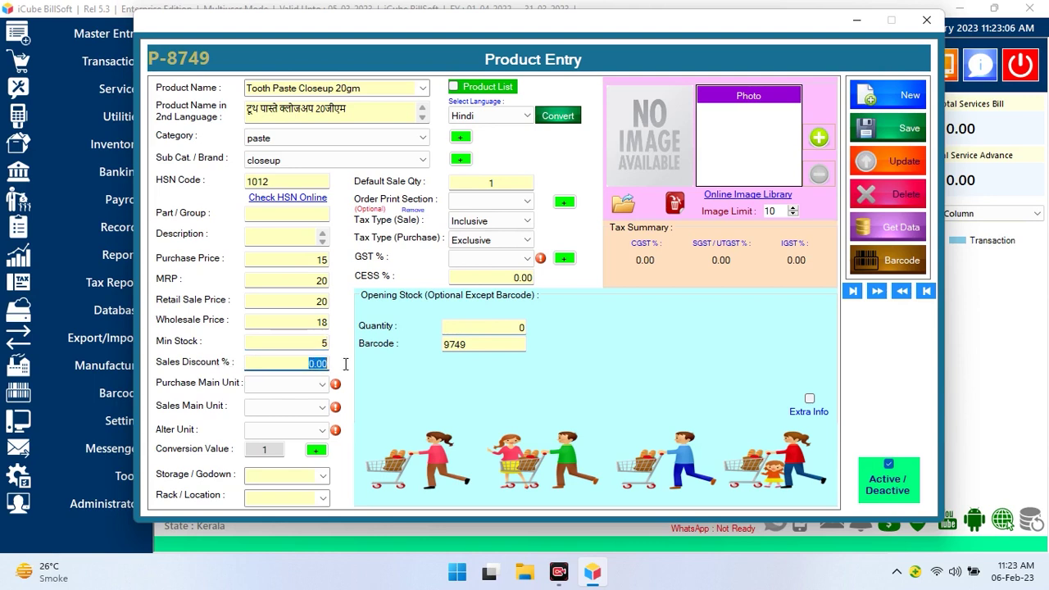
{"action": "left_click", "coordinate": [300, 385]}
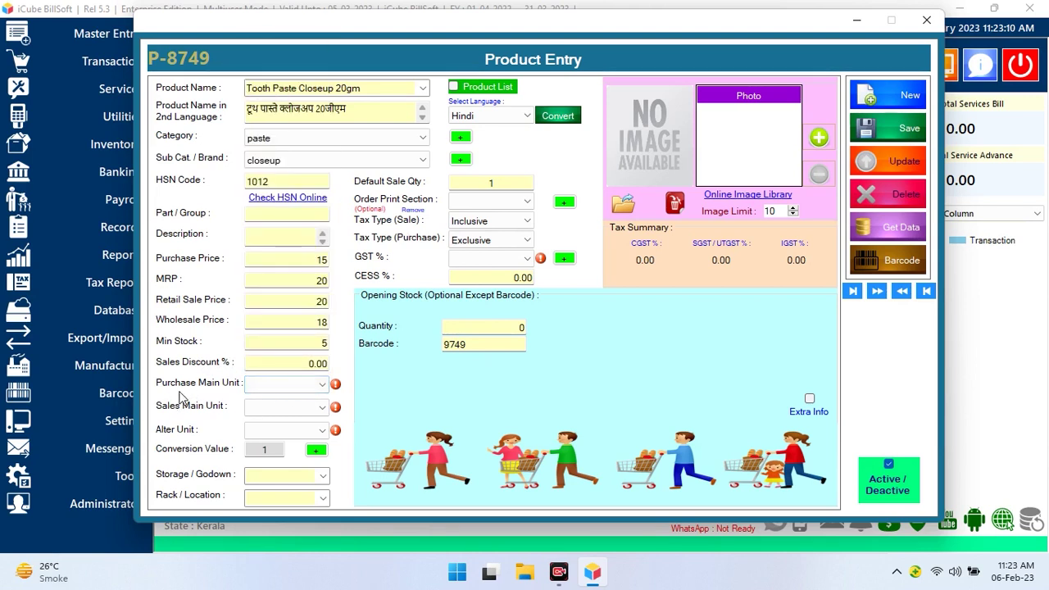
{"action": "left_click", "coordinate": [266, 409]}
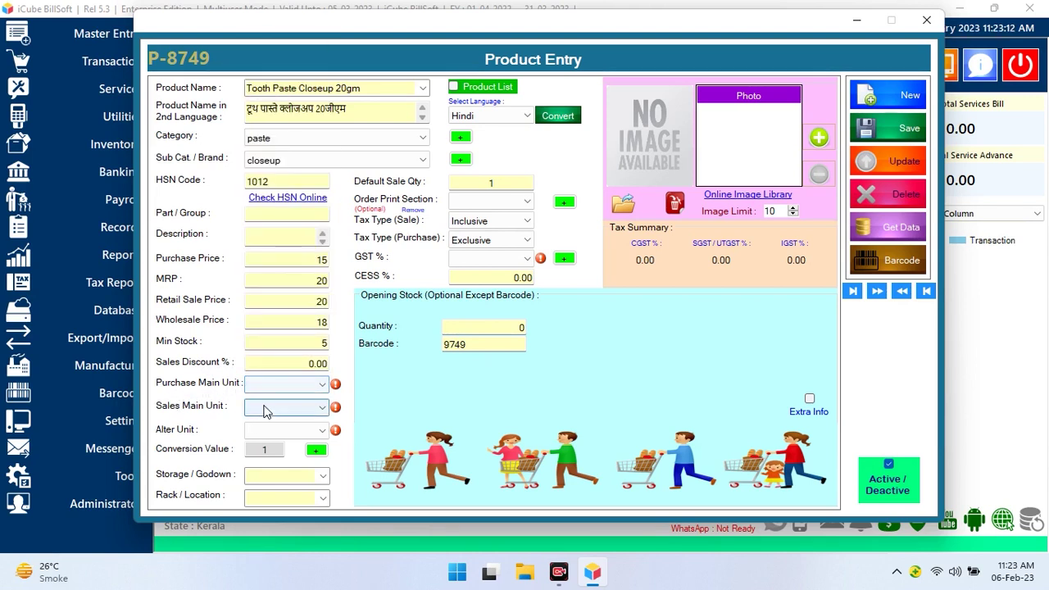
{"action": "type", "text": "NOS"}
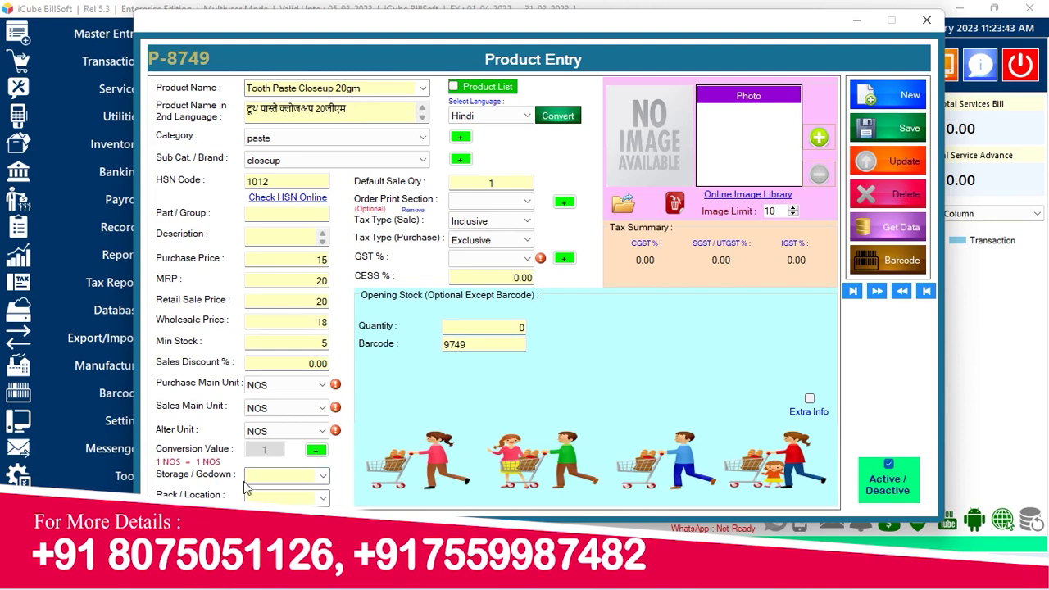
Assign the product to storage godown1 and rack / location 1
{"action": "left_click", "coordinate": [323, 476]}
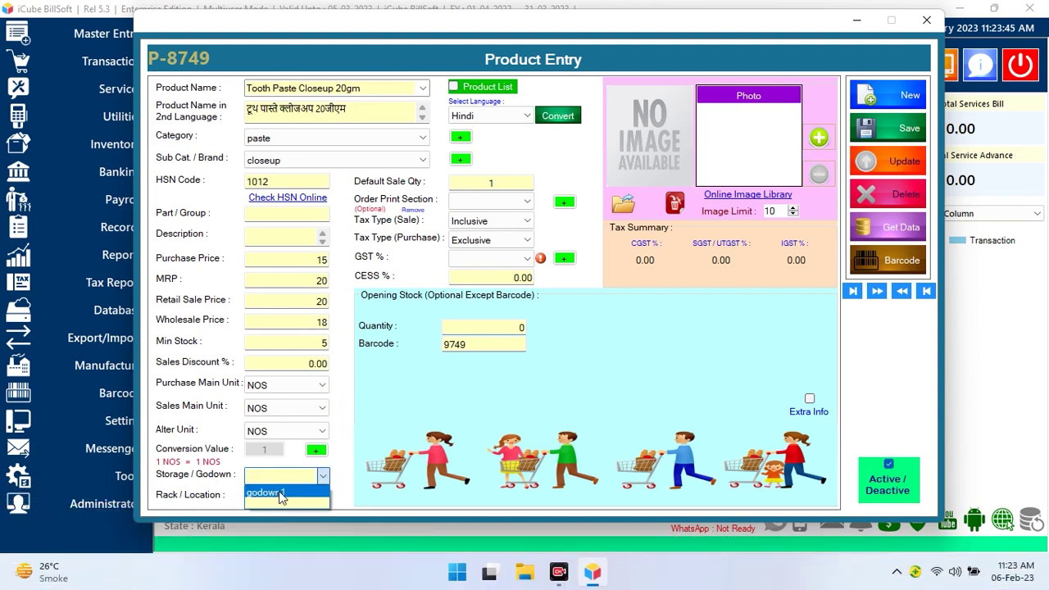
{"action": "left_click", "coordinate": [266, 493]}
{"action": "left_click", "coordinate": [323, 497]}
{"action": "left_click", "coordinate": [260, 523]}
Choose Inclusive as the sale tax type and Exclusive as the purchase tax type, and set the GST rate to 12%
{"action": "left_click", "coordinate": [505, 203]}
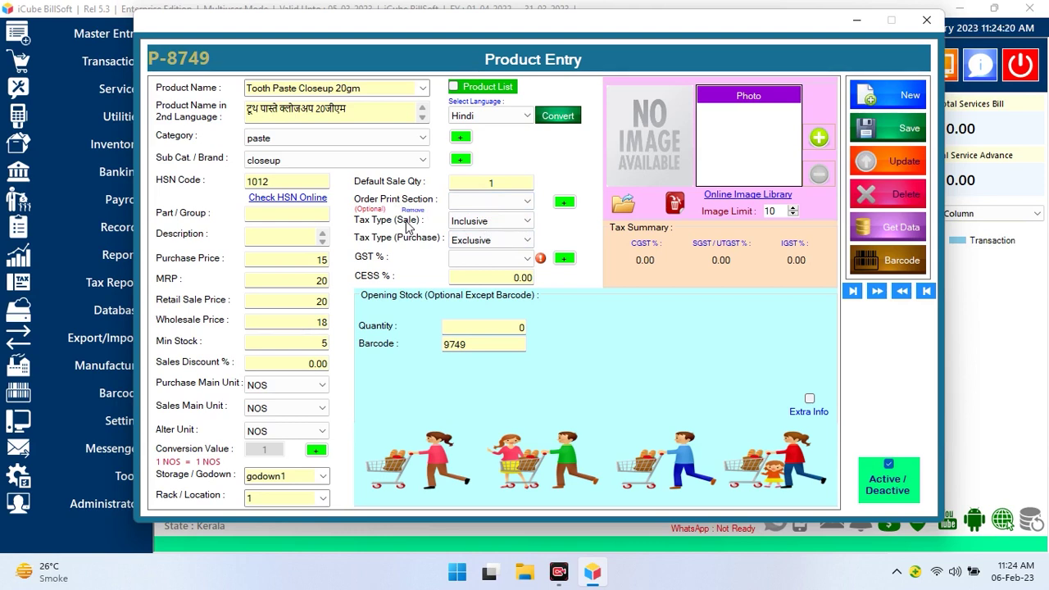
{"action": "left_click", "coordinate": [507, 223]}
{"action": "left_click", "coordinate": [506, 223]}
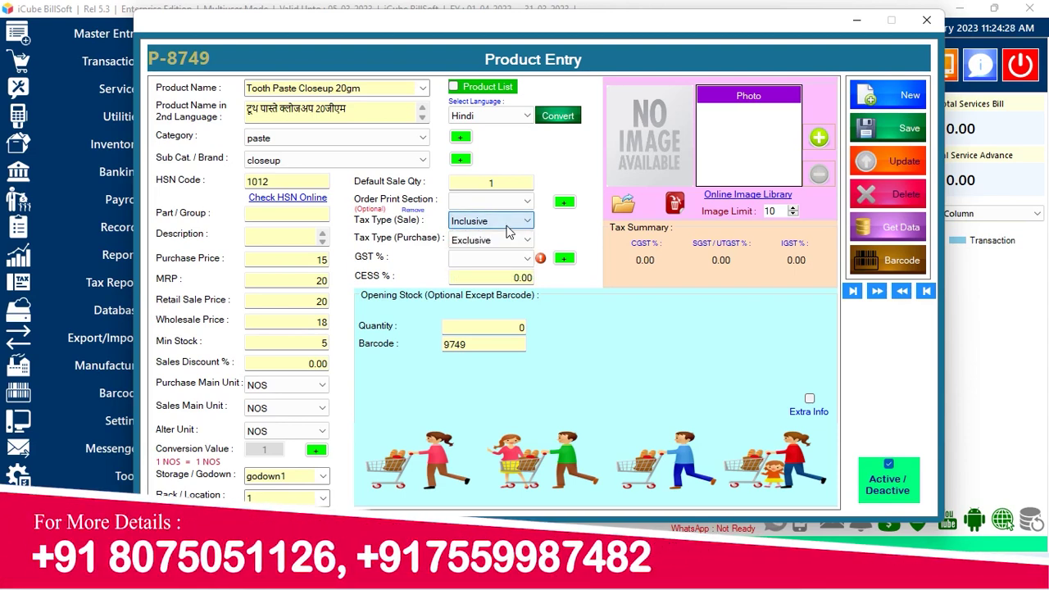
{"action": "left_click", "coordinate": [496, 240]}
{"action": "left_click", "coordinate": [495, 248]}
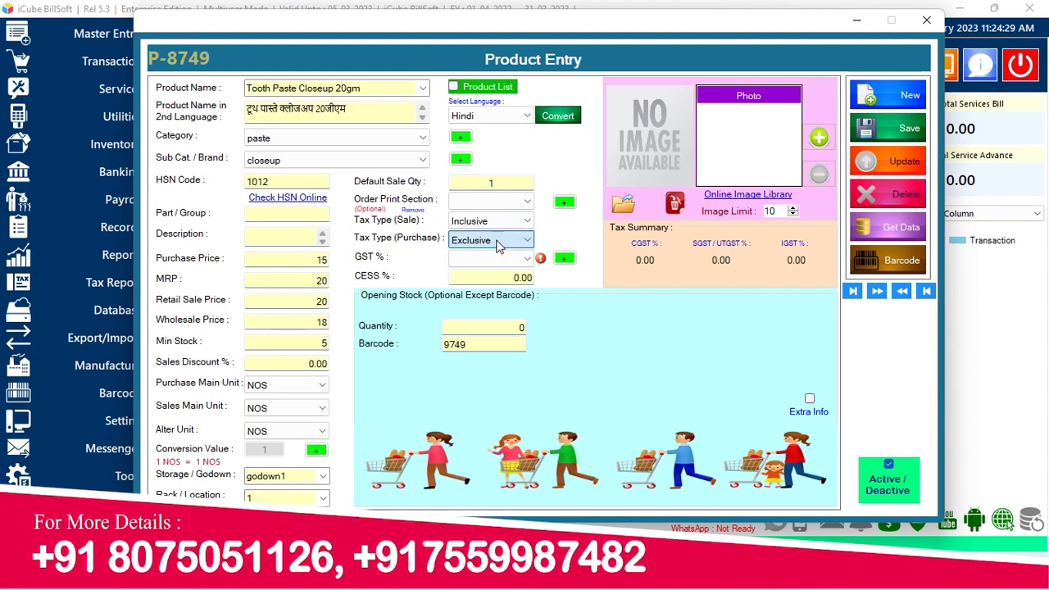
{"action": "left_click", "coordinate": [488, 257]}
{"action": "left_click", "coordinate": [492, 275]}
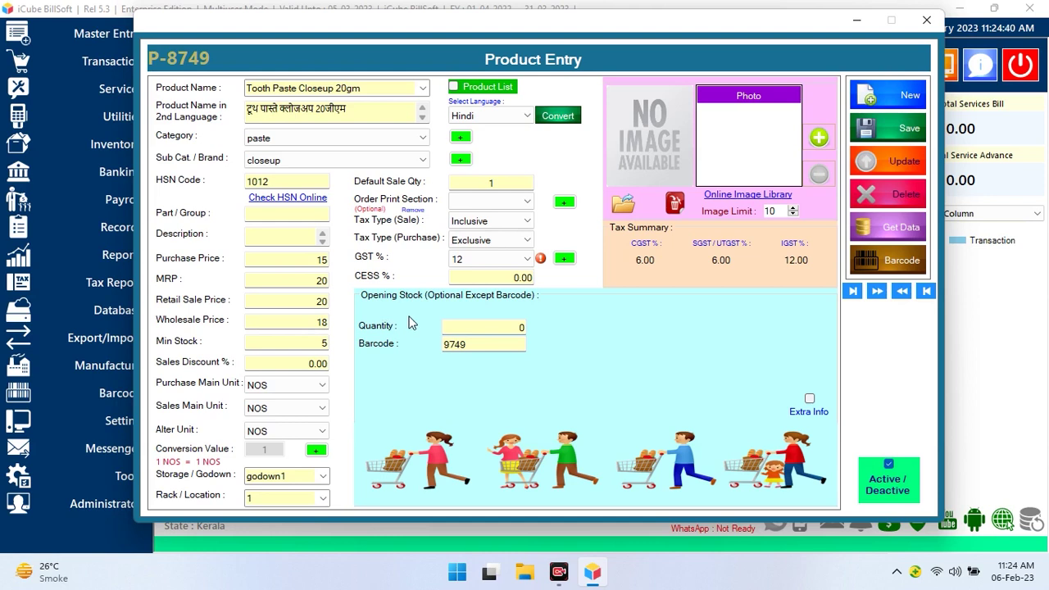
Set the opening stock quantity to 10 and enable the extra stock information
{"action": "left_click", "coordinate": [502, 328]}
{"action": "type", "text": "1"}
{"action": "left_click", "coordinate": [809, 410]}
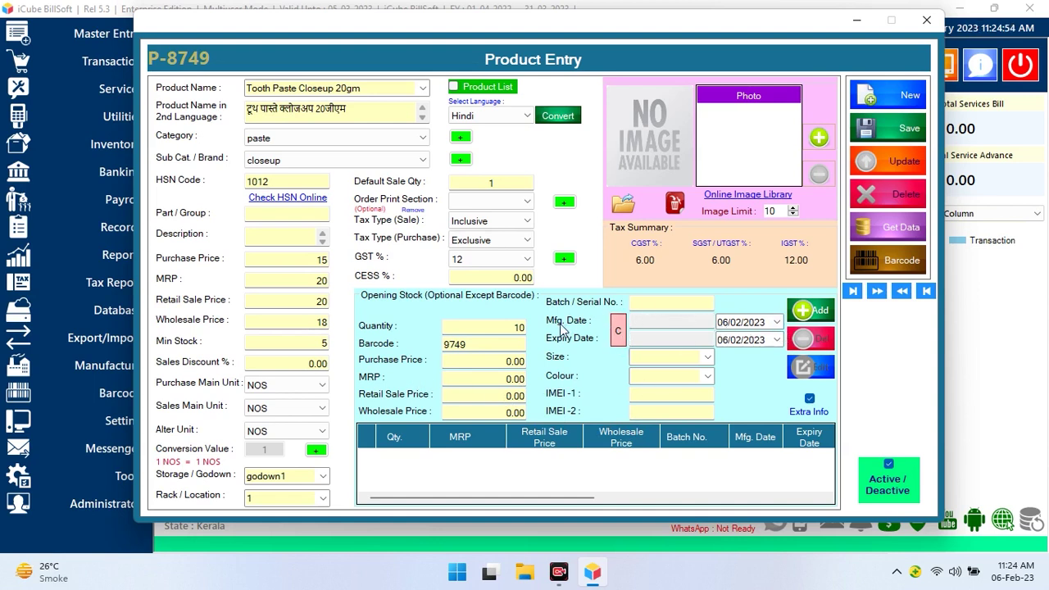
Enter batch / serial number 12457 with manufacturing date 05/02/2023 and expiry date 10/02/2023, leaving size and colour blank
{"action": "left_click", "coordinate": [671, 303]}
{"action": "type", "text": "12457"}
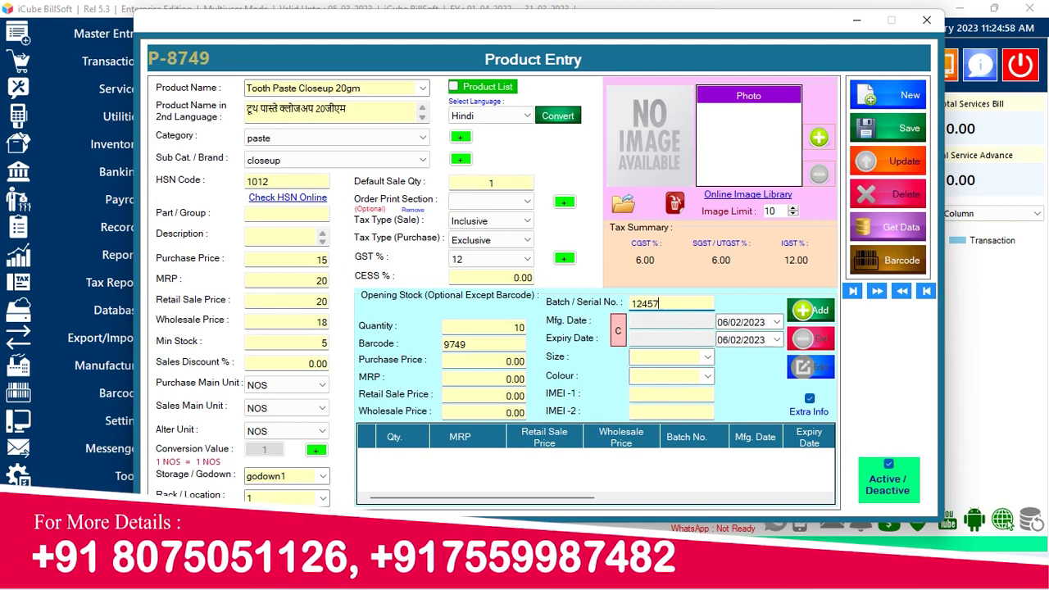
{"action": "left_click", "coordinate": [776, 324]}
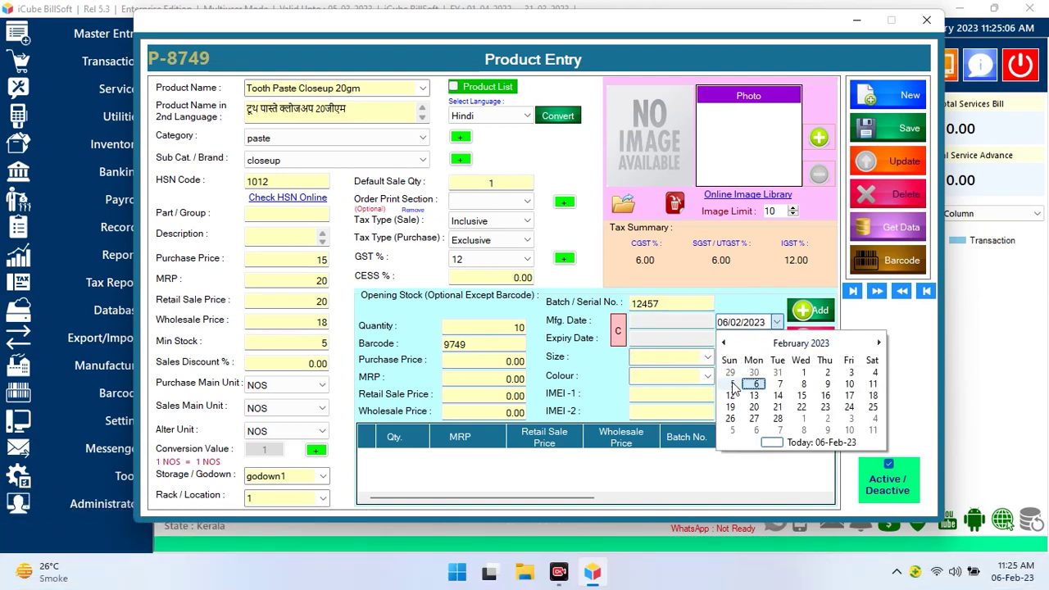
{"action": "left_click", "coordinate": [730, 383]}
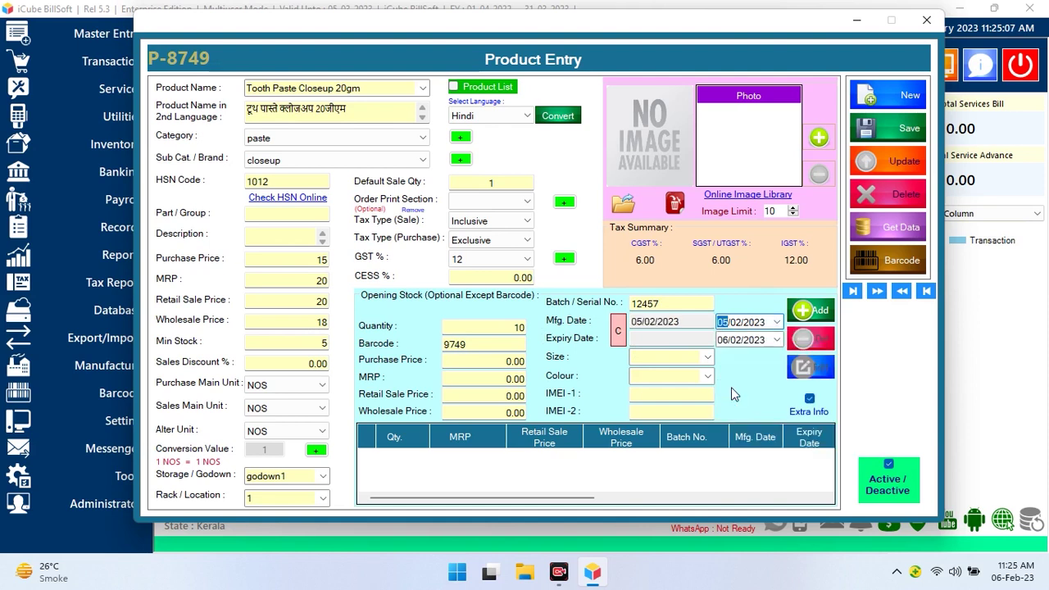
{"action": "left_click", "coordinate": [776, 339]}
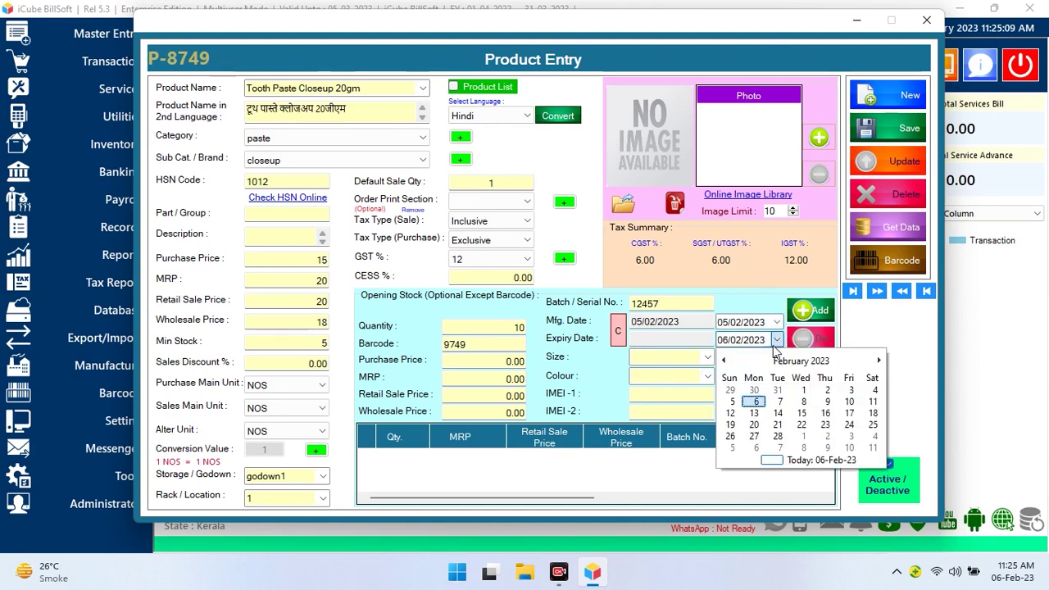
{"action": "left_click", "coordinate": [849, 400]}
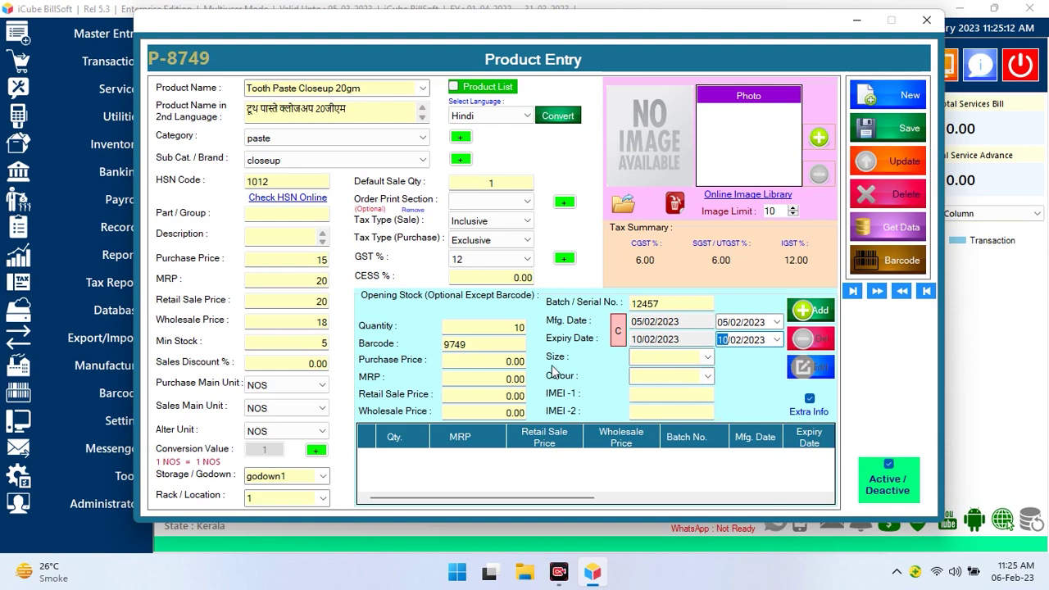
{"action": "left_click", "coordinate": [661, 356]}
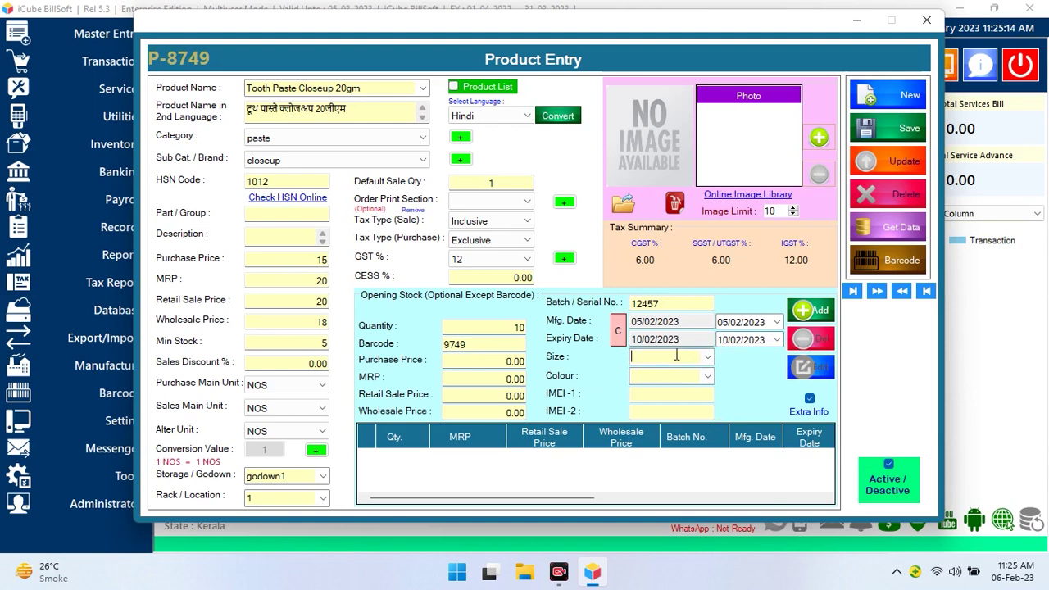
{"action": "left_click", "coordinate": [655, 376]}
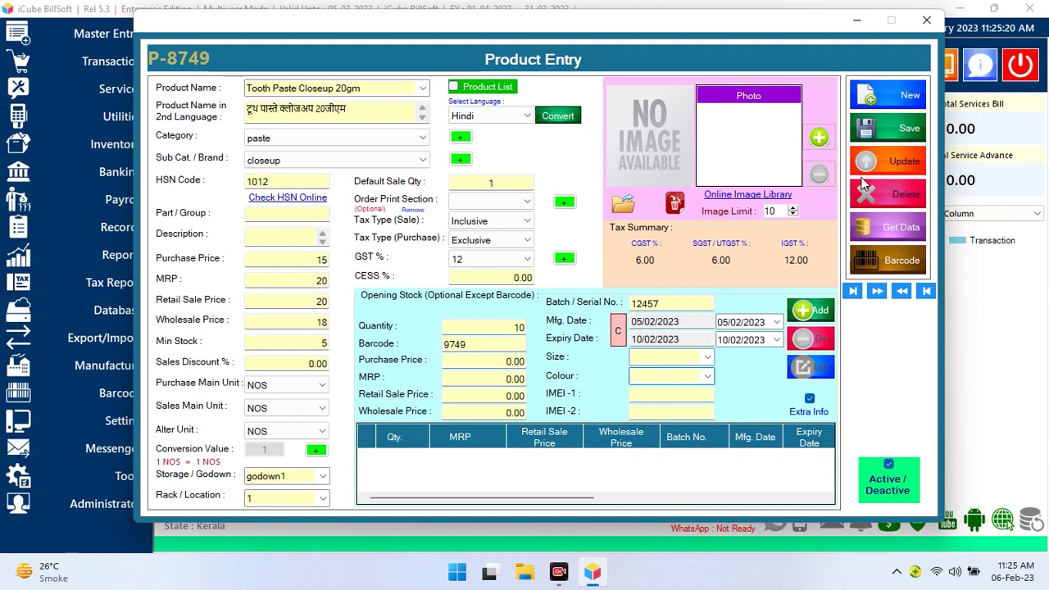
Save the product record and close the product entry form
{"action": "left_click", "coordinate": [916, 127]}
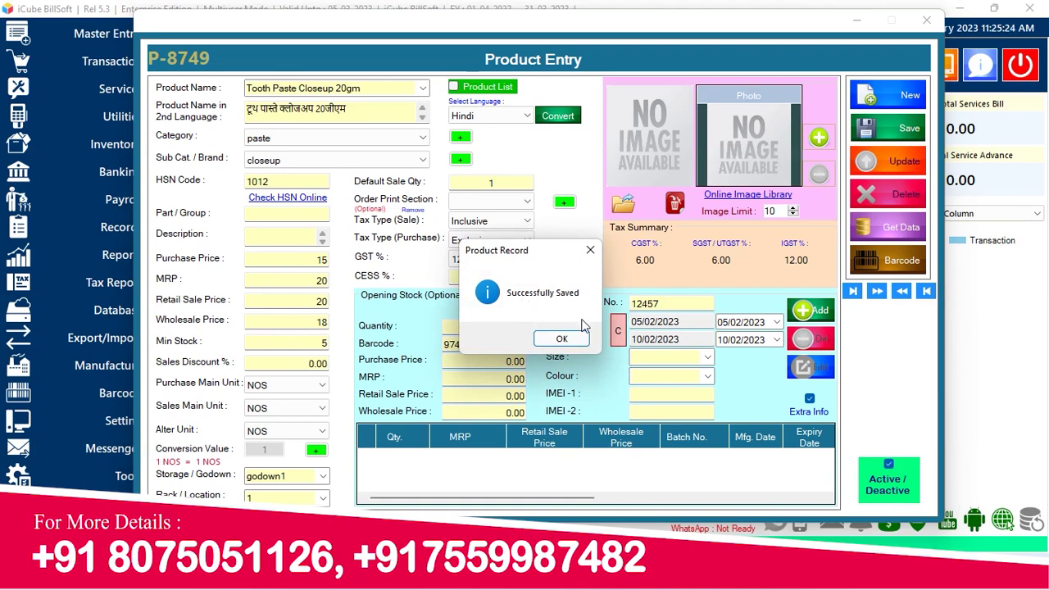
{"action": "left_click", "coordinate": [574, 343]}
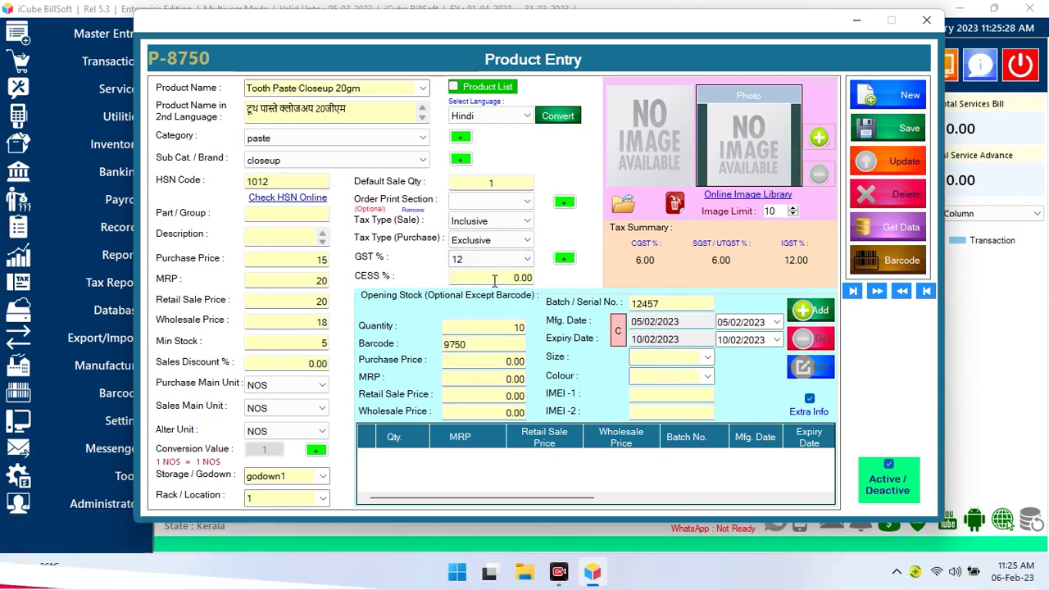
{"action": "left_click", "coordinate": [929, 19]}
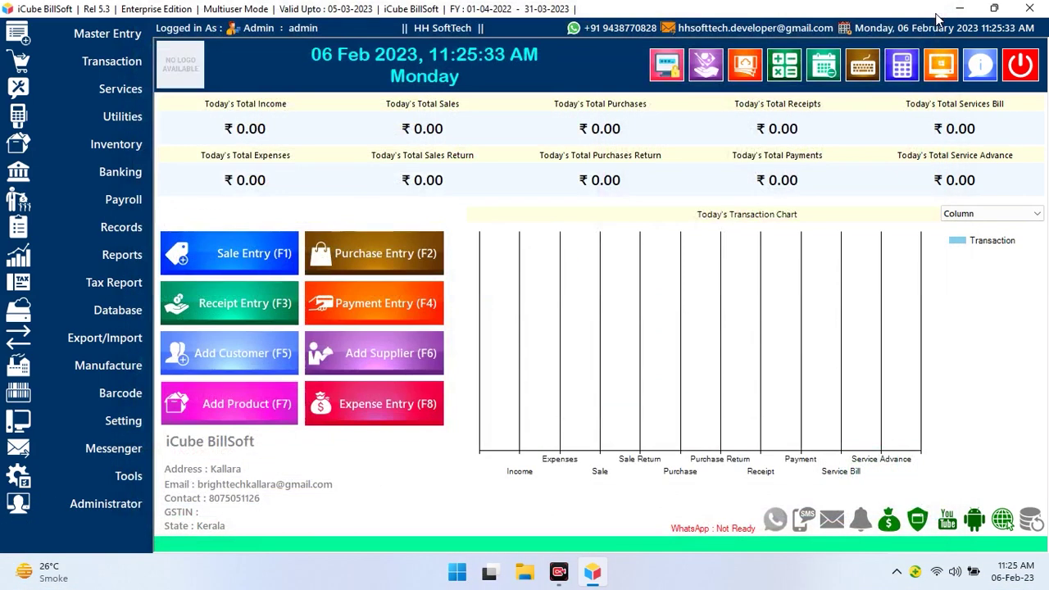